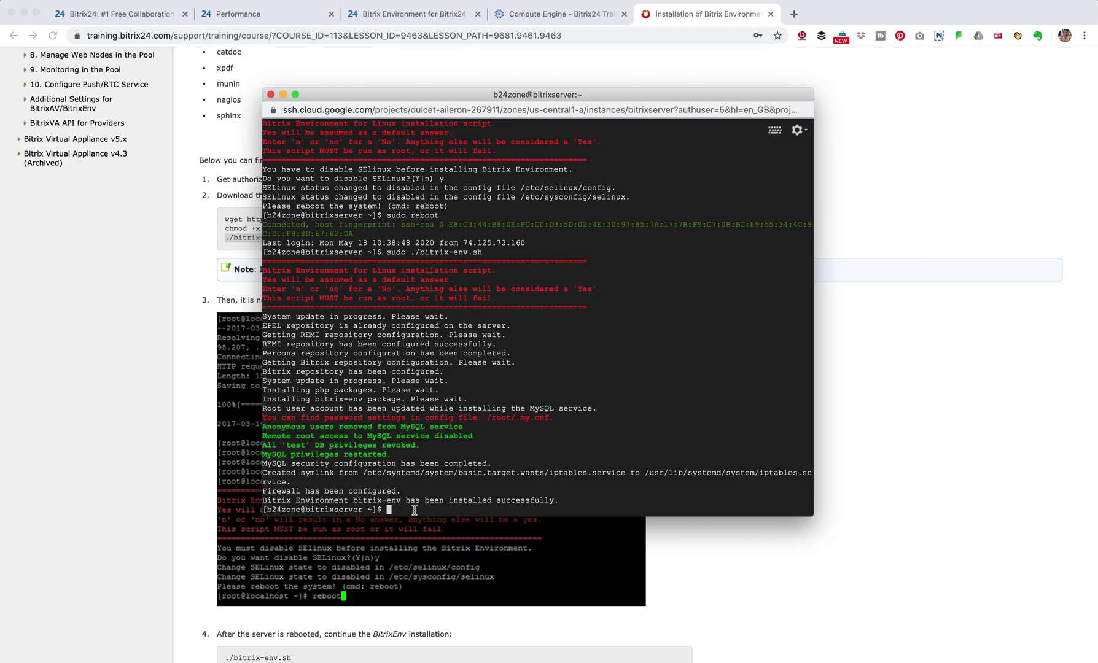
Run sudo /root/menu.sh to start the Bitrix server menu as root.
text(sudo /root/menu.sh)
key(Return)
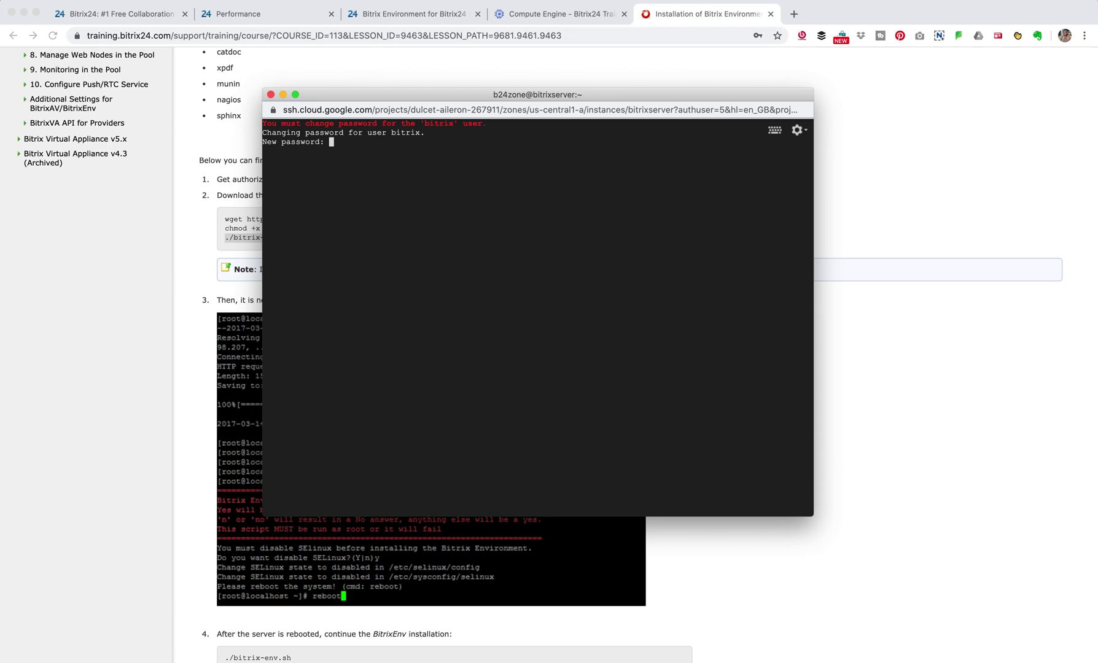
Submit the new bitrix user password to reach the Manage Server Pool menu.
key(Return)
key(Return)
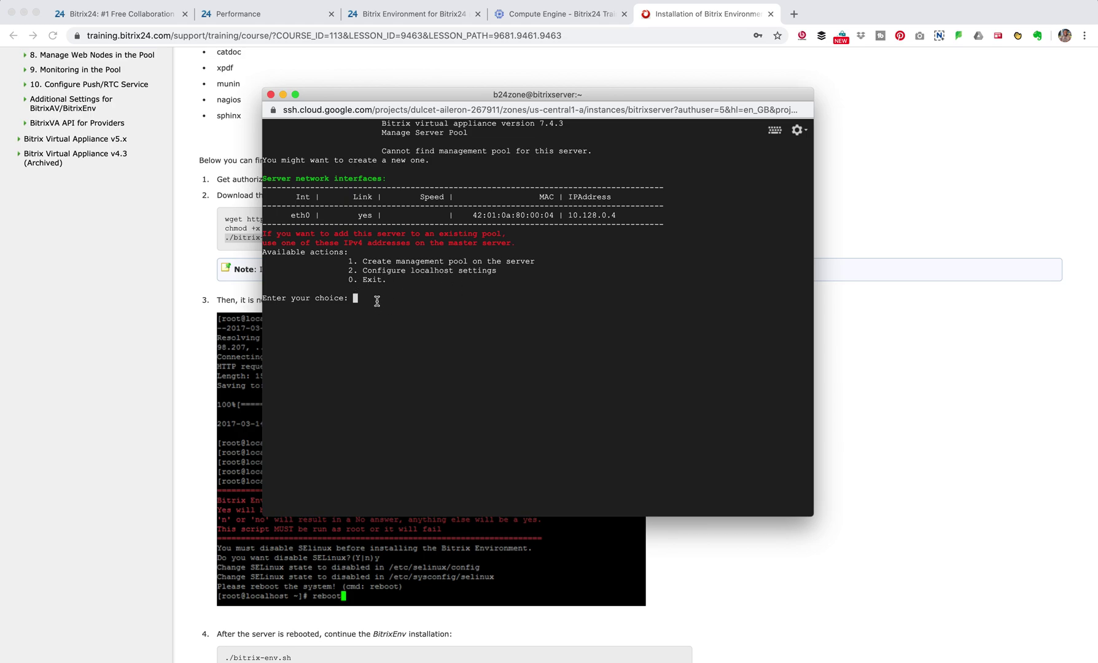
Choose option 1 and name the master server bitrixserver to create the management pool.
text(1)
key(Return)
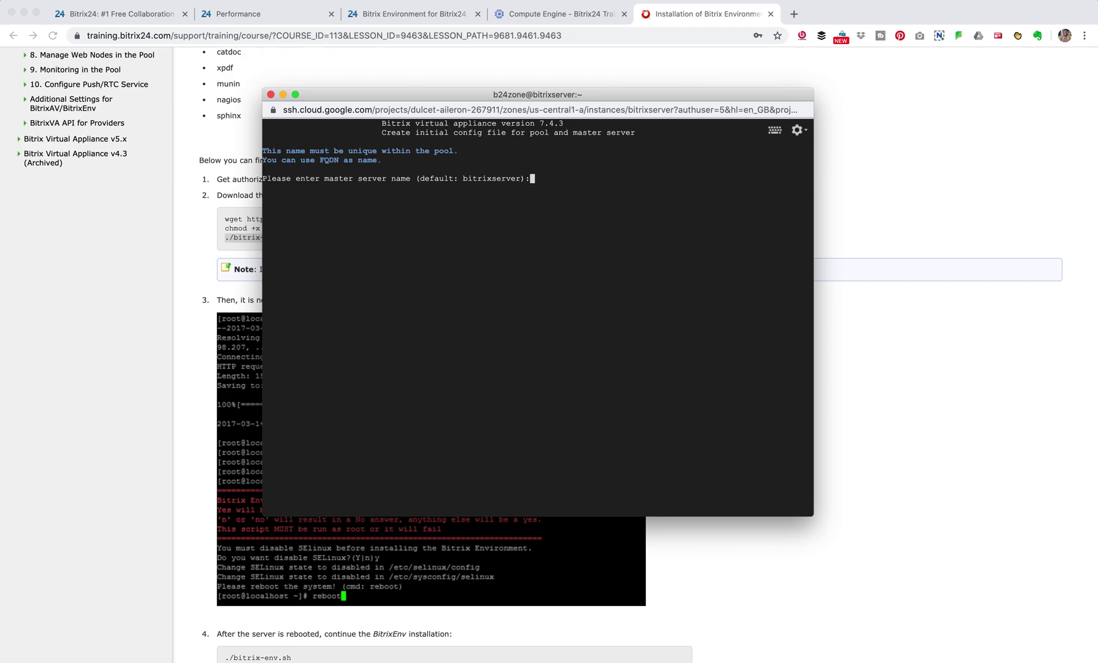
text(bitrixserver)
key(Return)
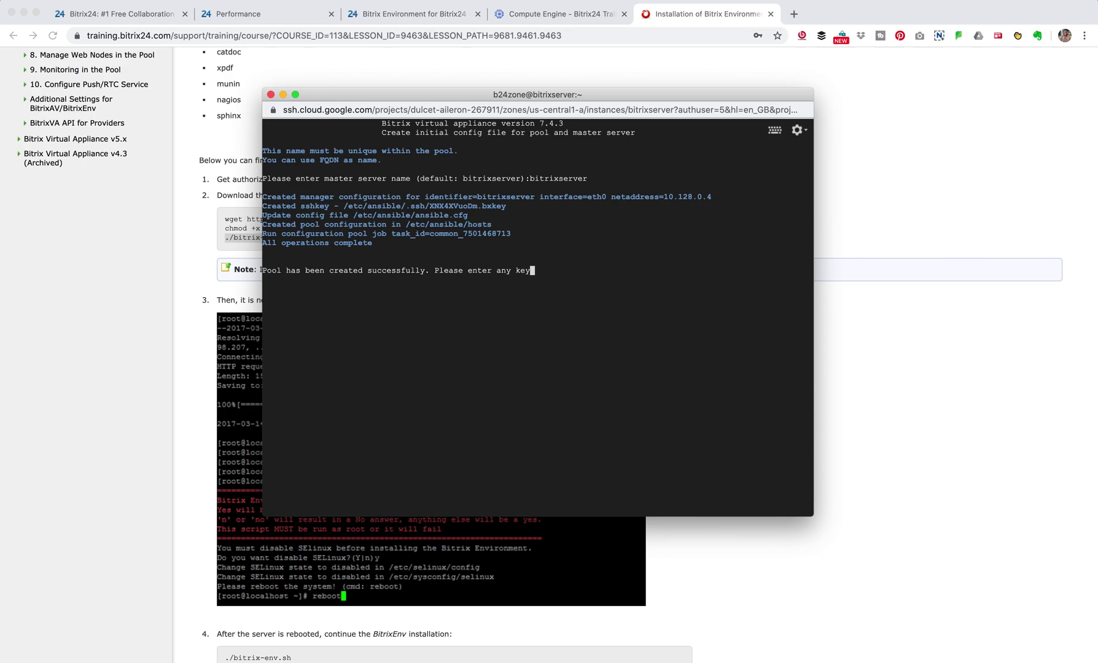
key(Return)
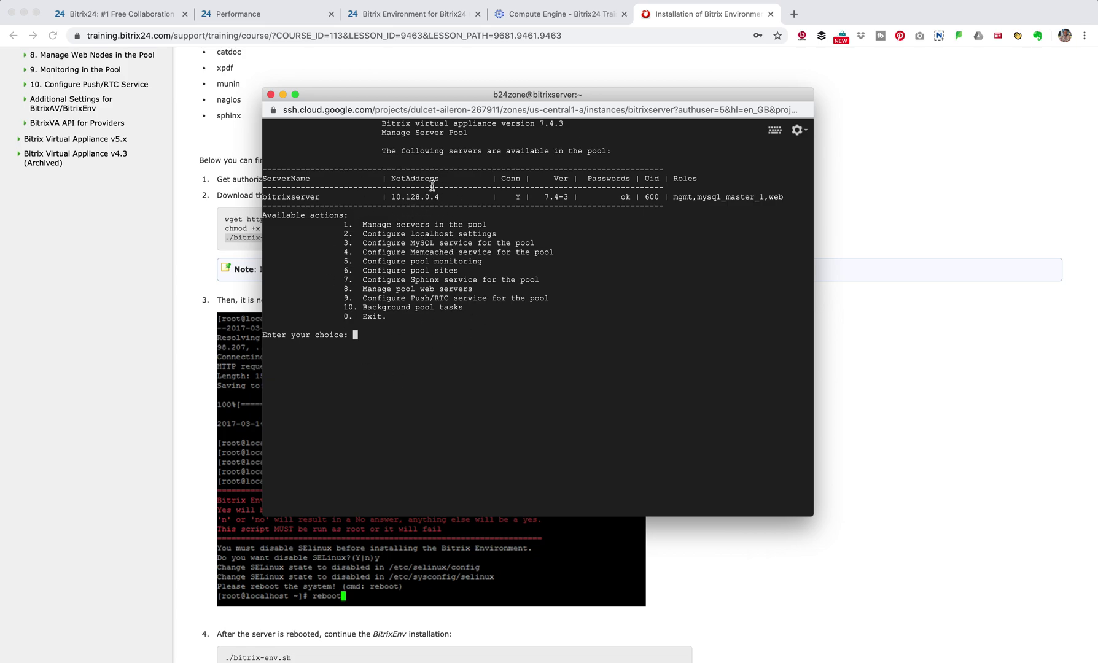
After confirming bitrixserver is listed in the pool, go back to the Compute Engine VM instances page.
click(577, 15)
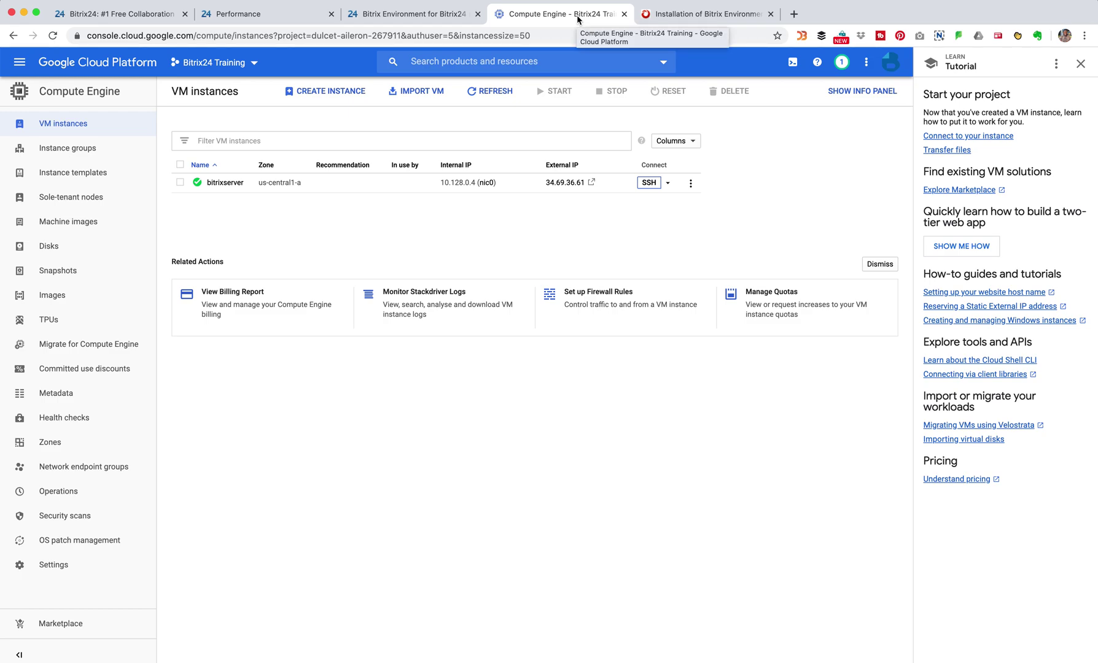
Open the VM's external IP 34.69.36.61 in a new tab and expand the certificate warning details.
click(564, 182)
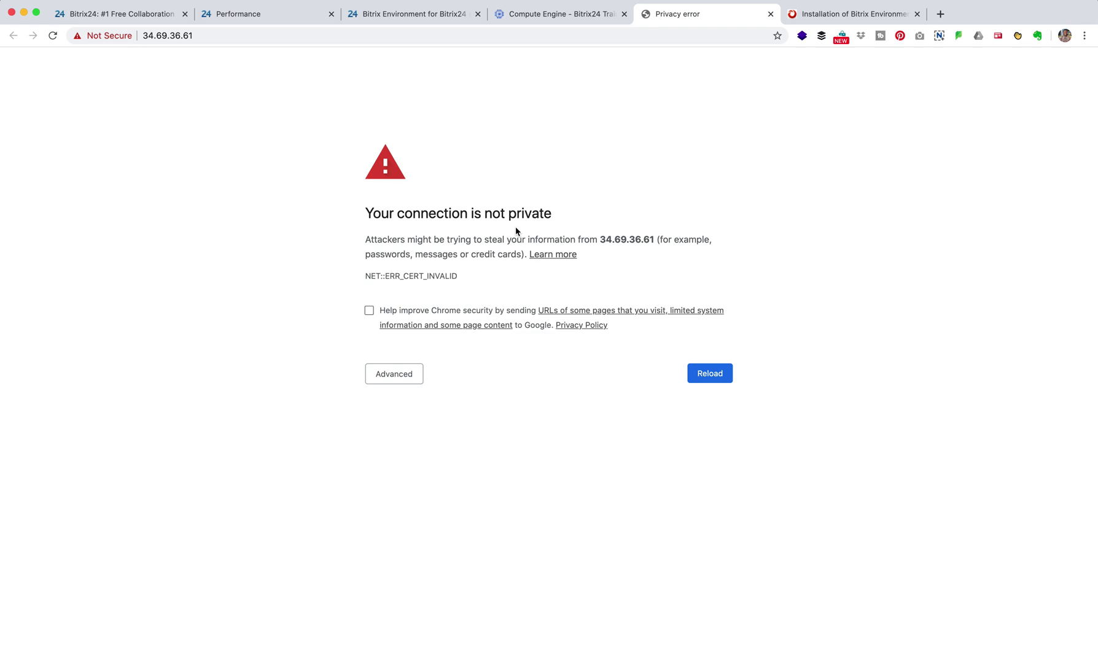
key(super+r)
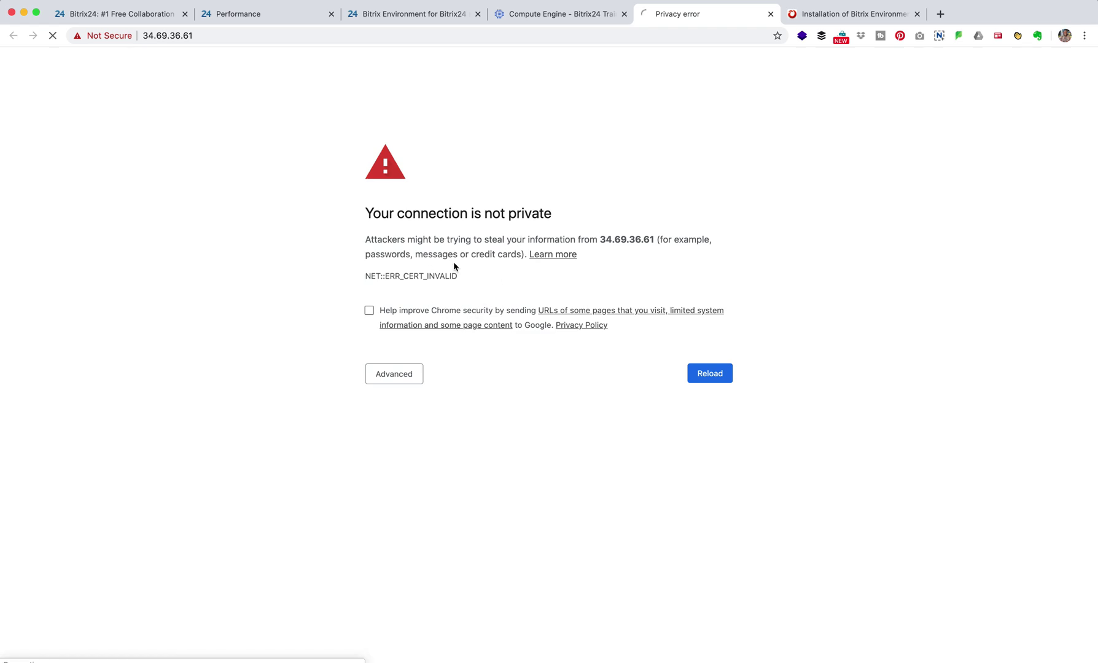
click(402, 380)
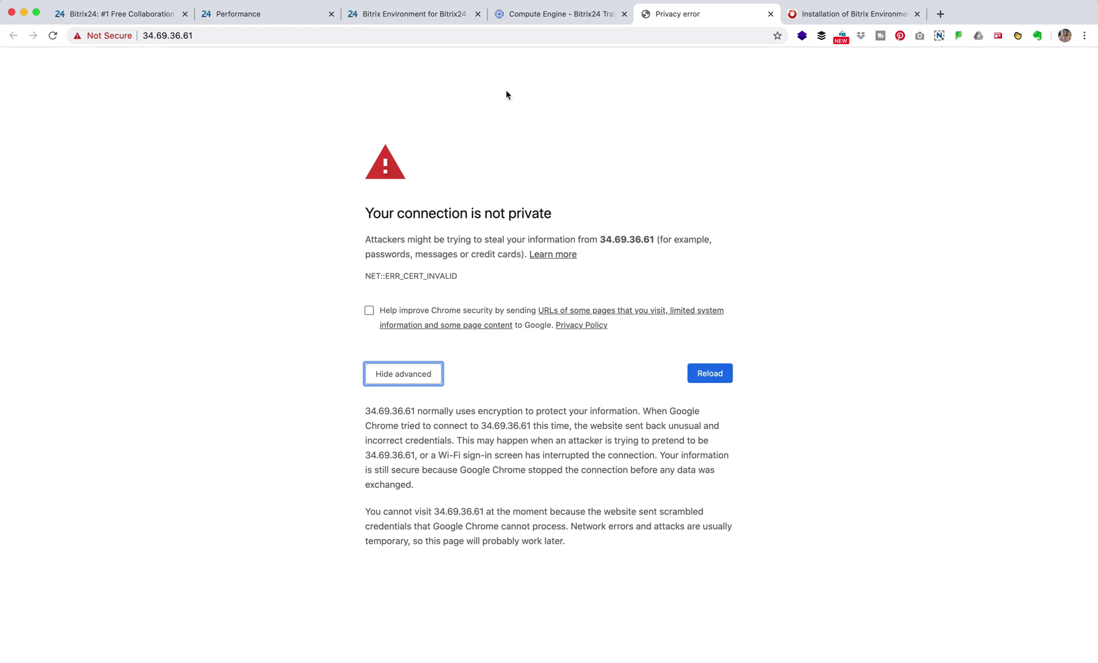
Copy the server address 34.69.36.61 from the warning page's address bar.
click(570, 19)
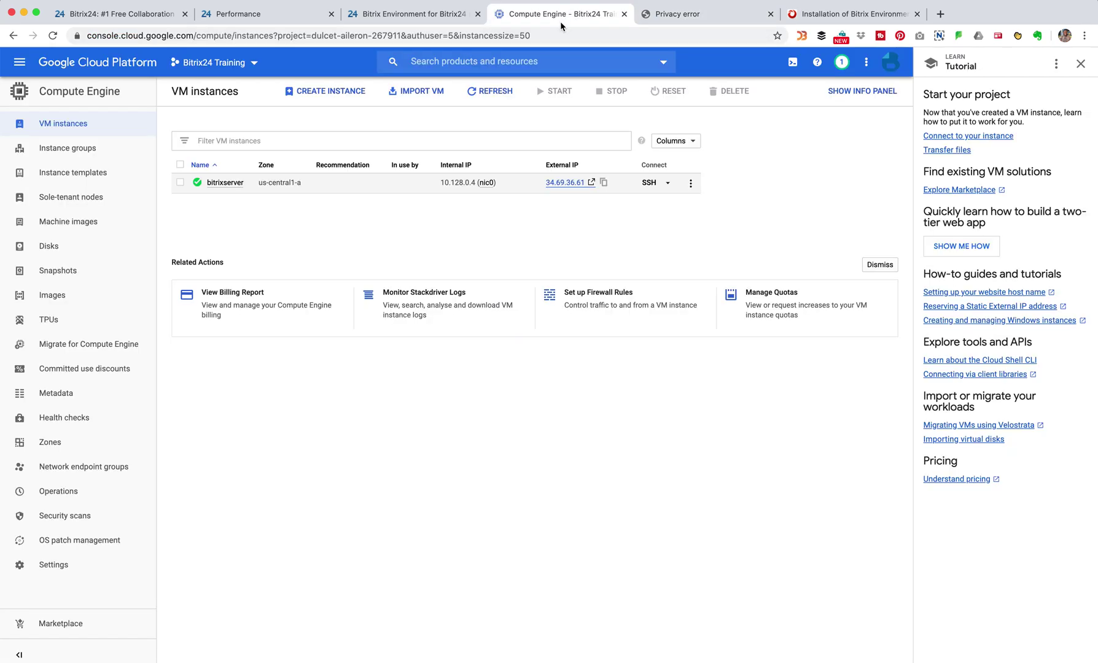
click(700, 15)
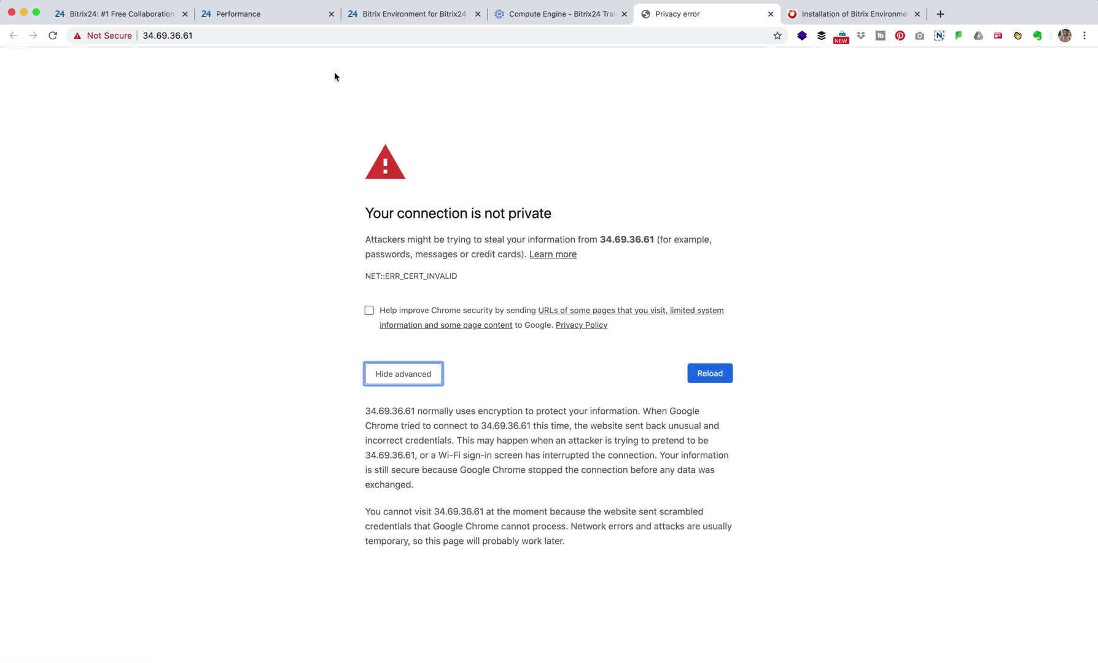
click(188, 34)
right_click(189, 34)
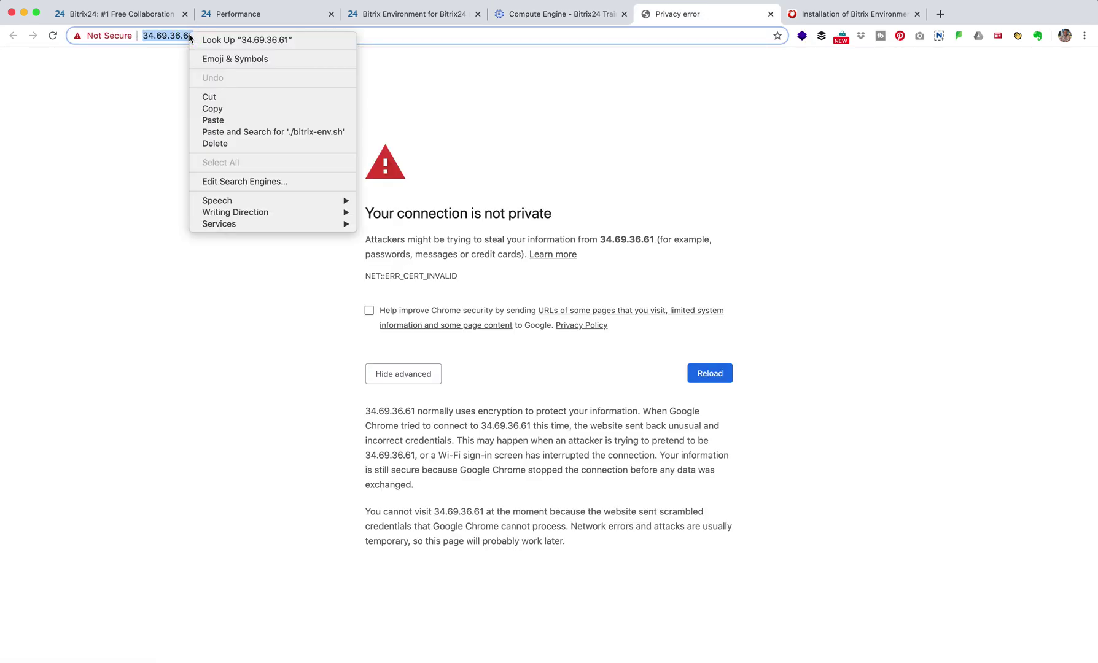
click(231, 110)
mouse_move(304, 655)
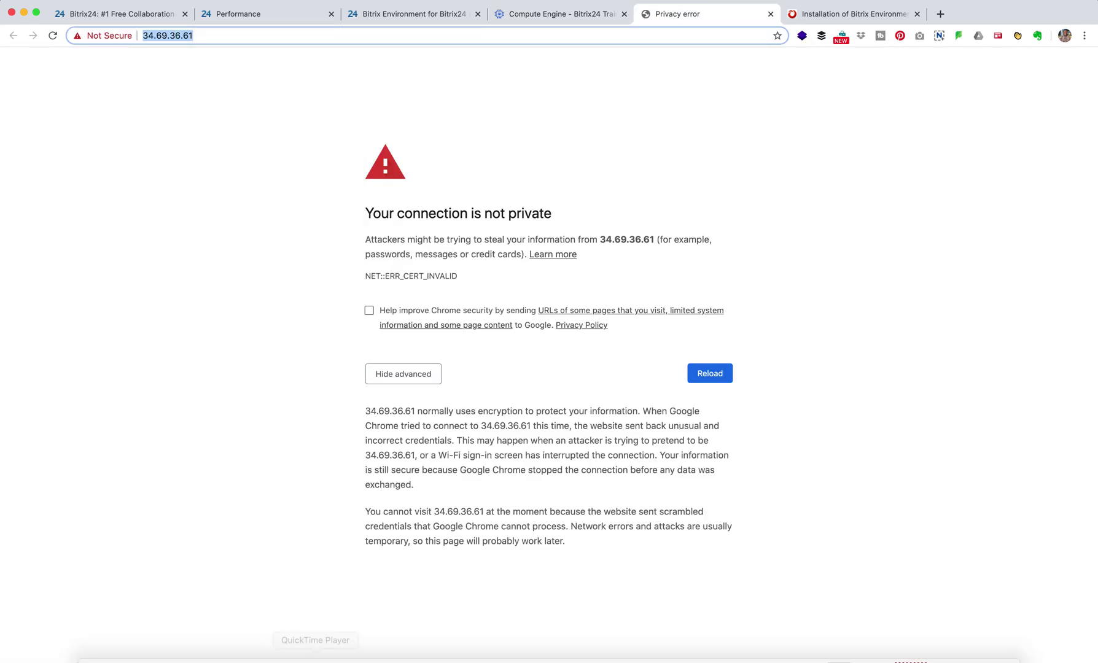
click(170, 647)
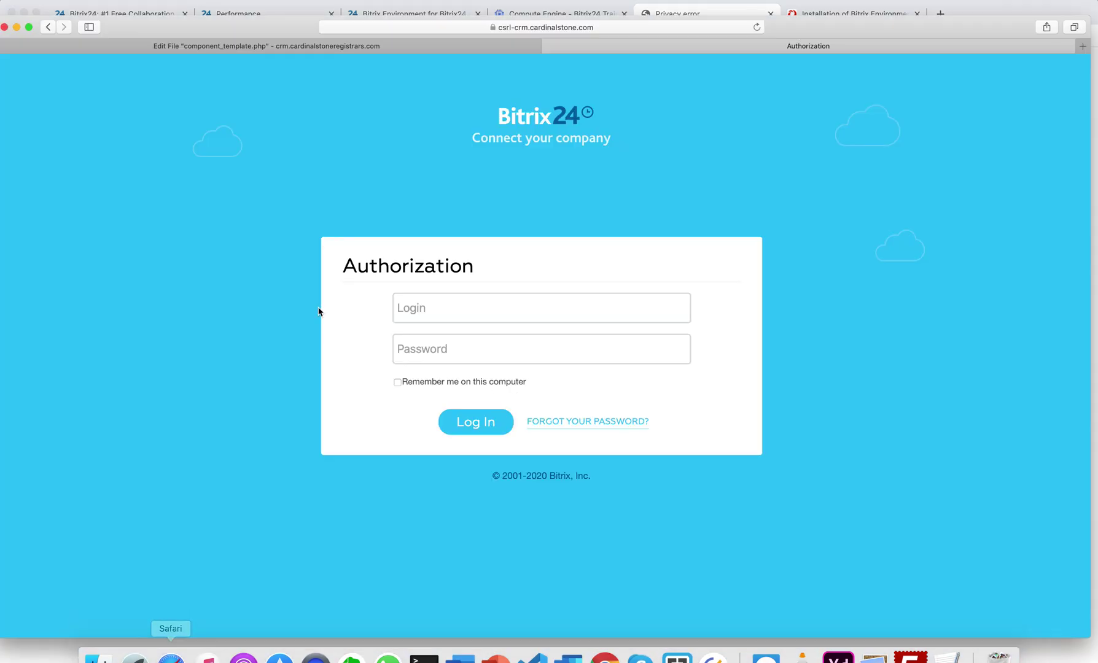
click(538, 32)
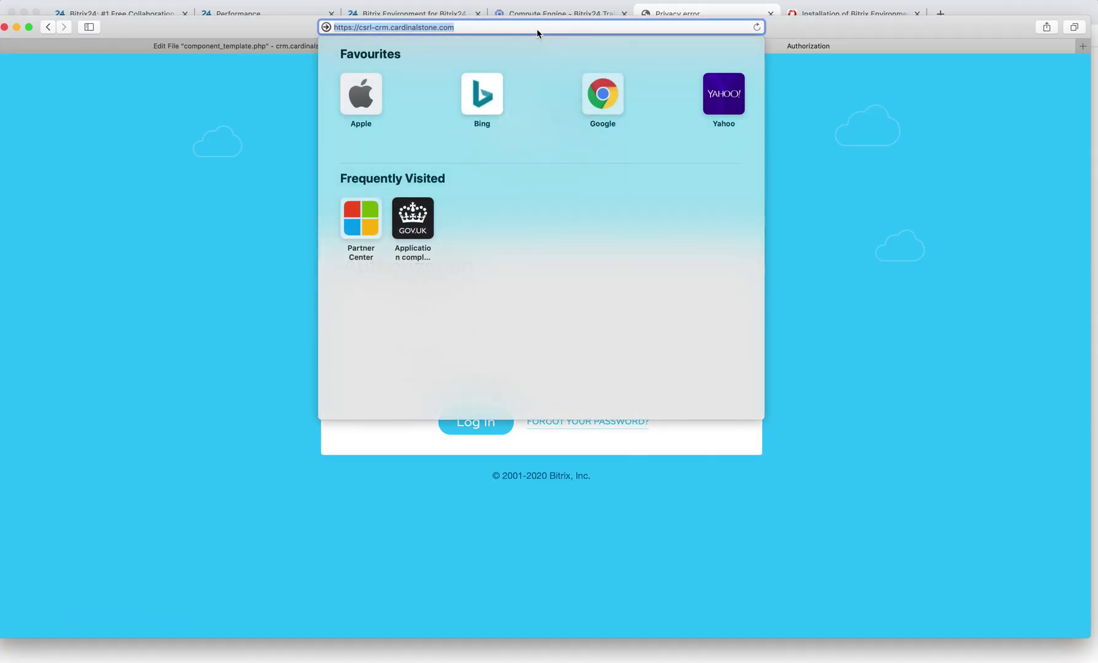
key(super+v)
key(Return)
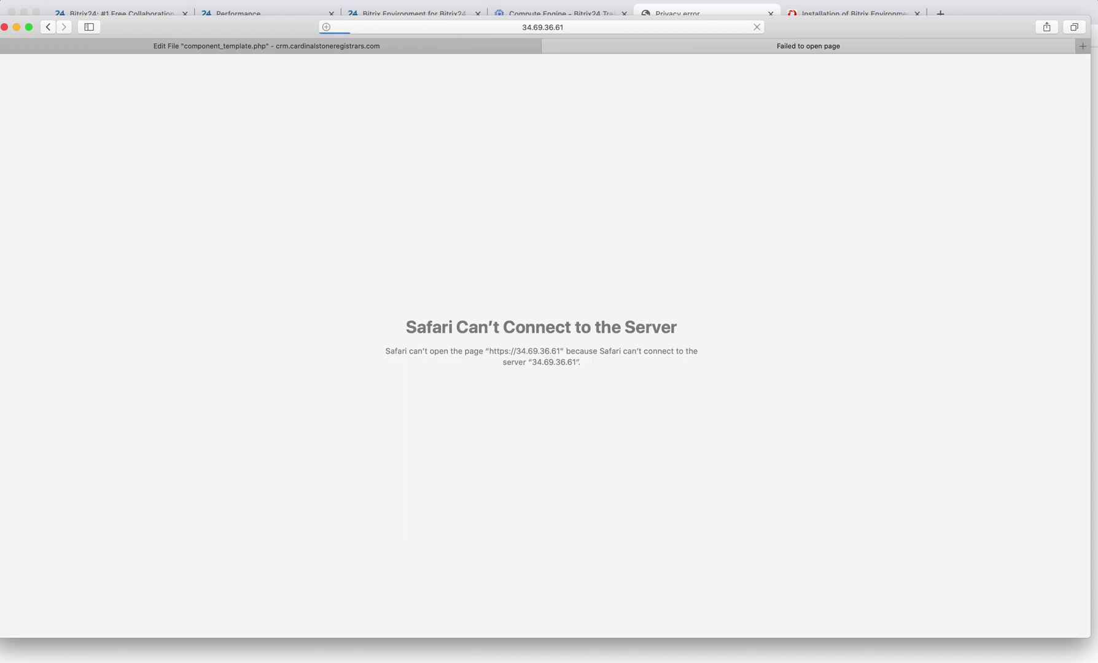
click(551, 27)
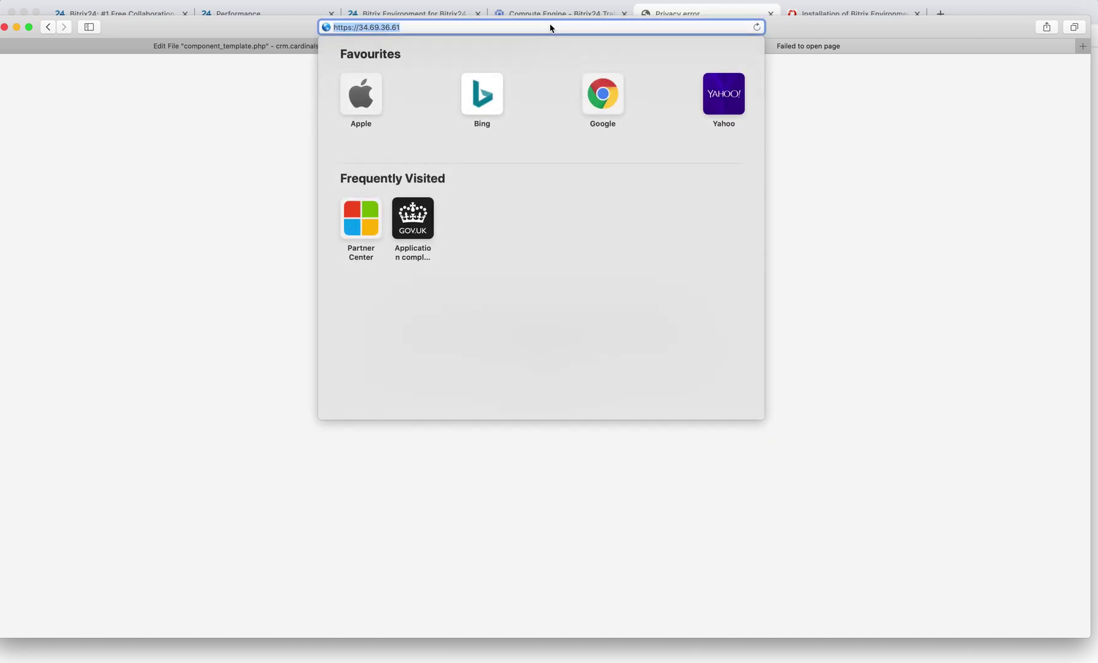
key(Return)
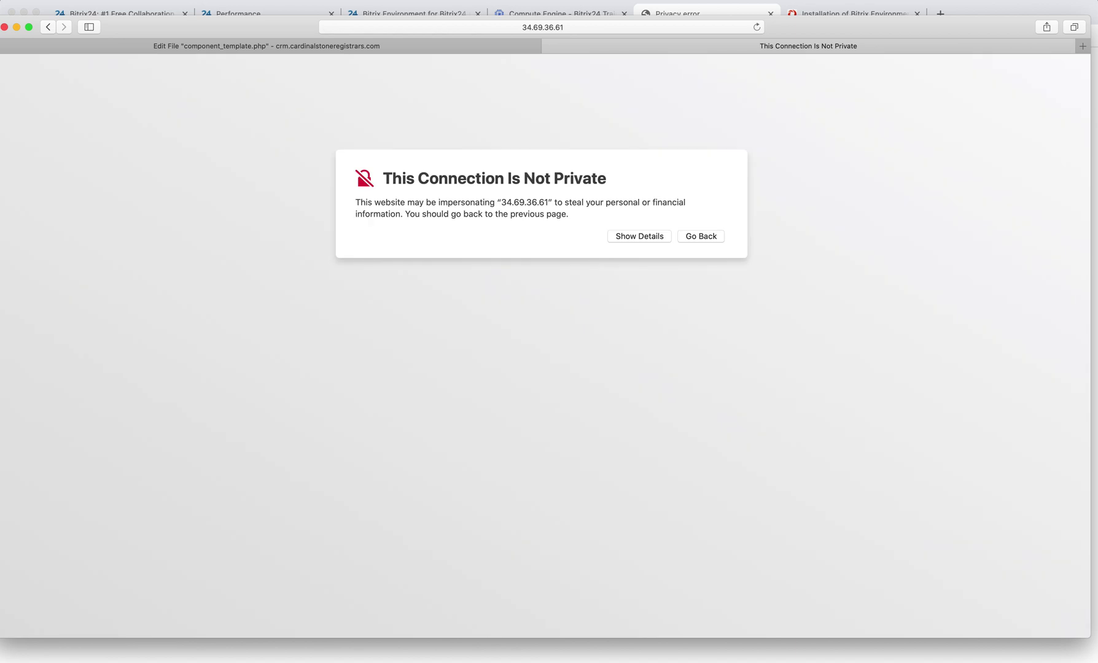
Bypass Safari's certificate warning and visit the website anyway.
click(653, 238)
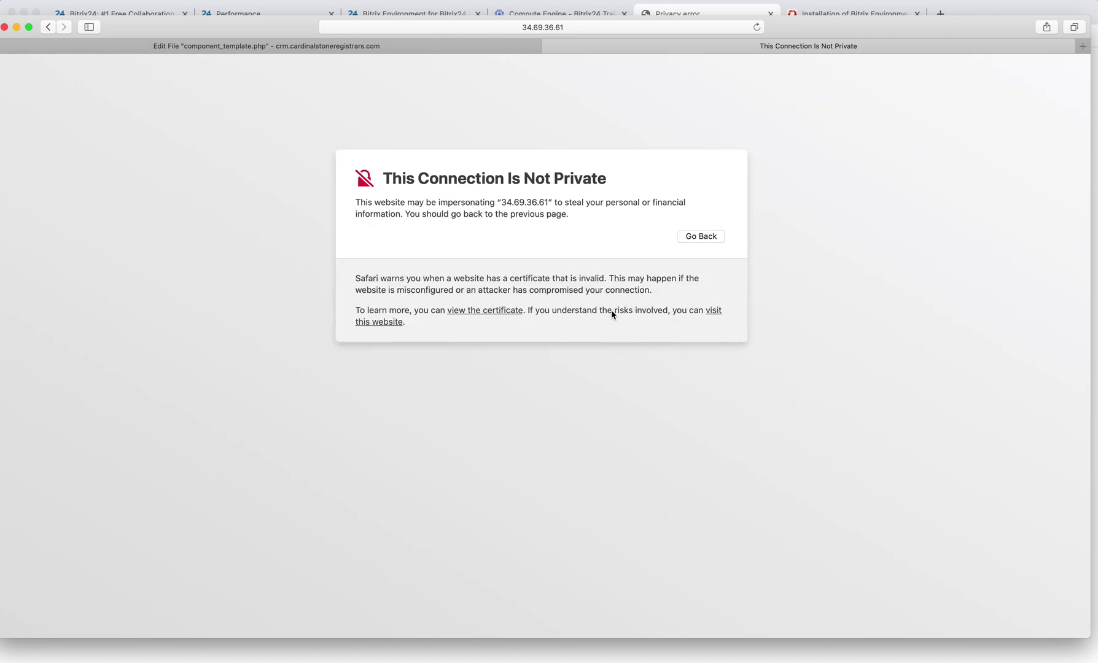
click(711, 315)
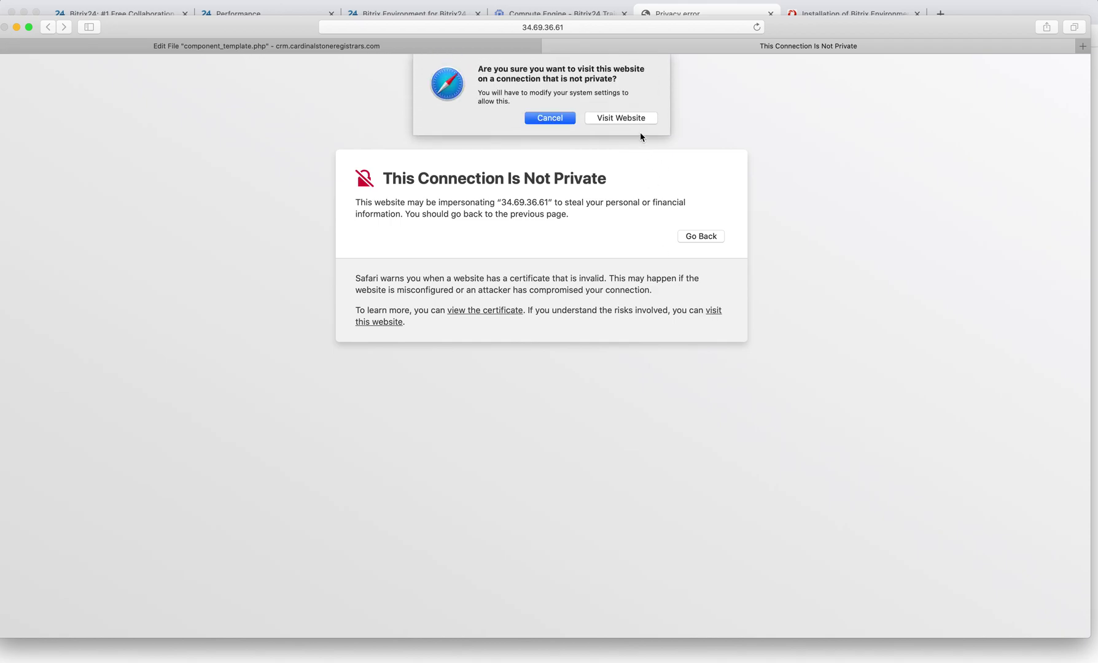
click(639, 117)
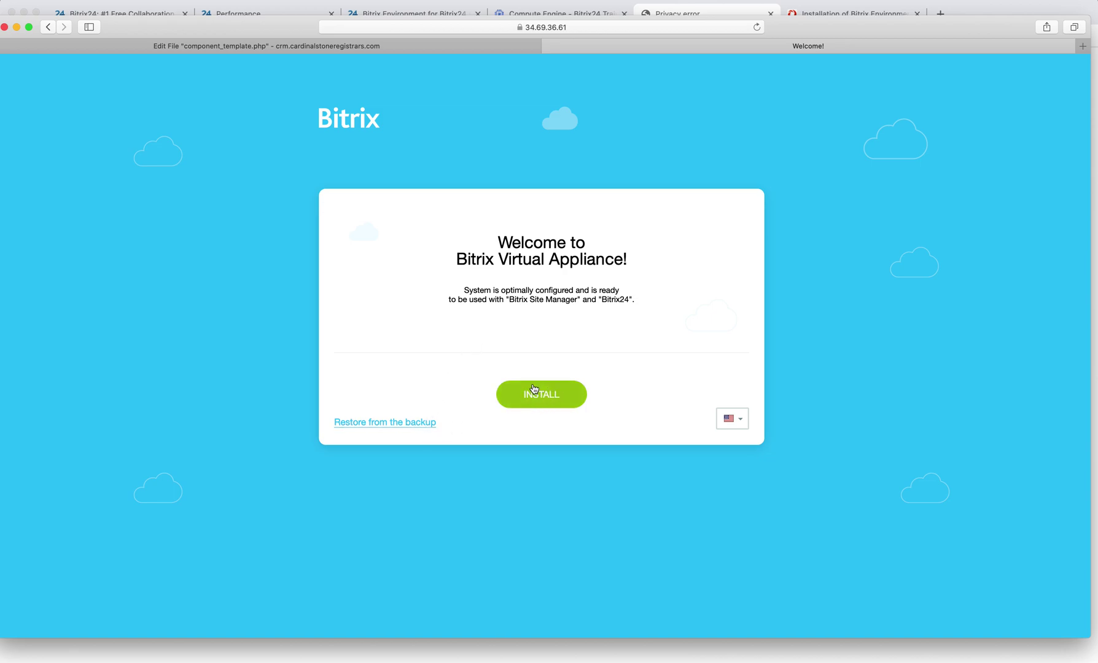
Choose Restore from the backup, close the Edit File tab, and continue past Archive Creation.
click(413, 425)
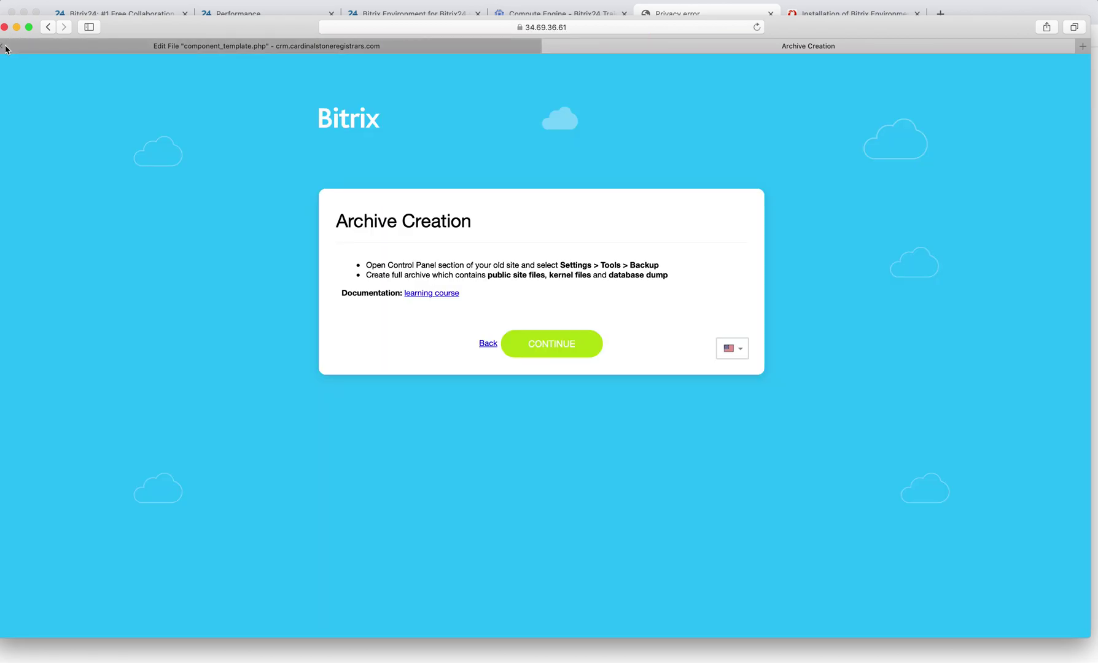
click(6, 47)
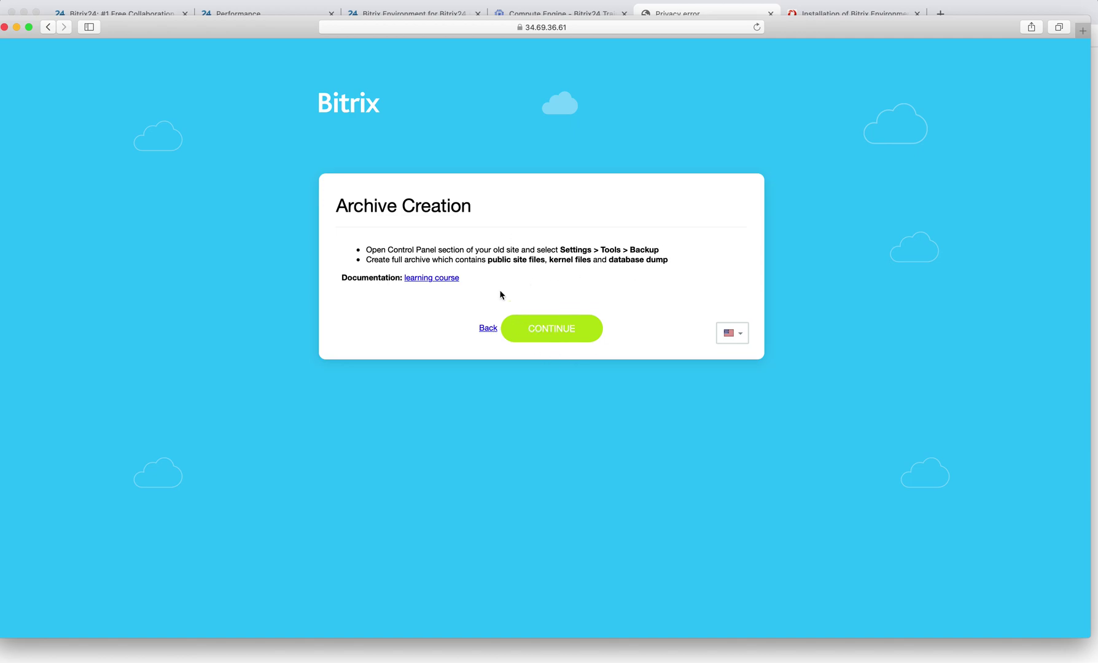
click(547, 329)
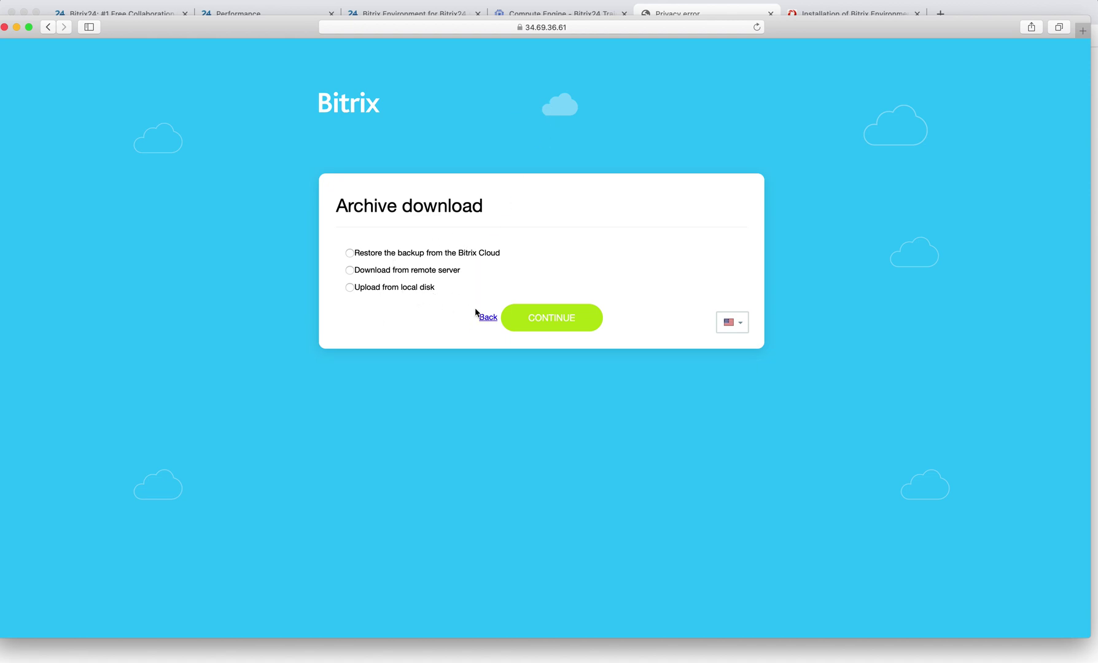
Back out of Archive download and Archive Creation, then choose INSTALL for a fresh setup.
click(488, 318)
click(488, 329)
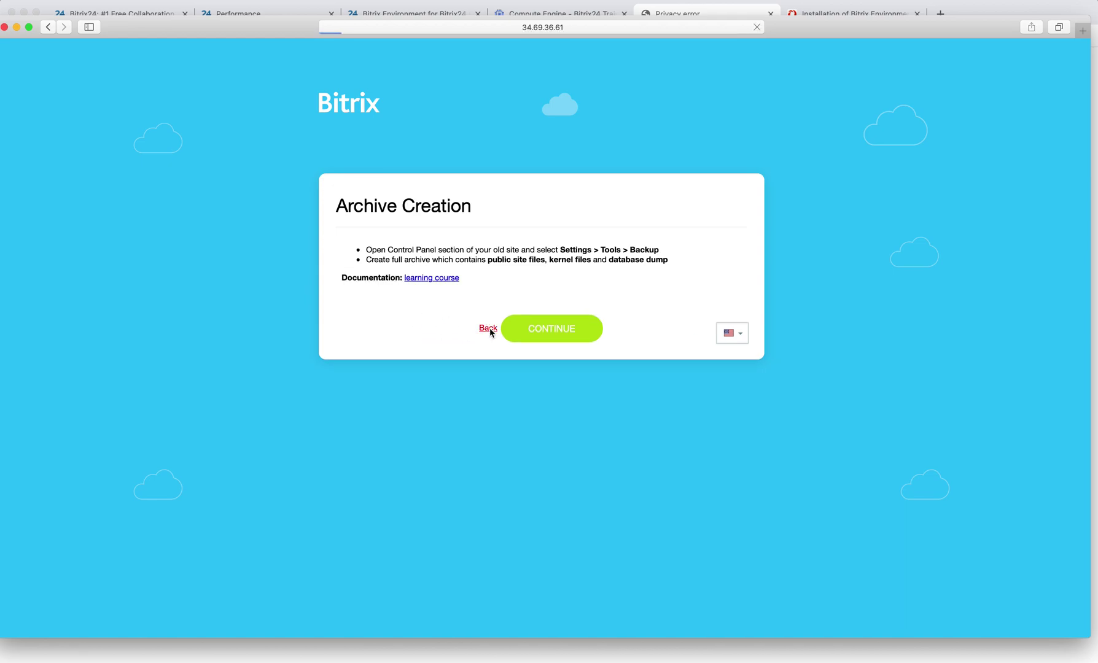
click(529, 377)
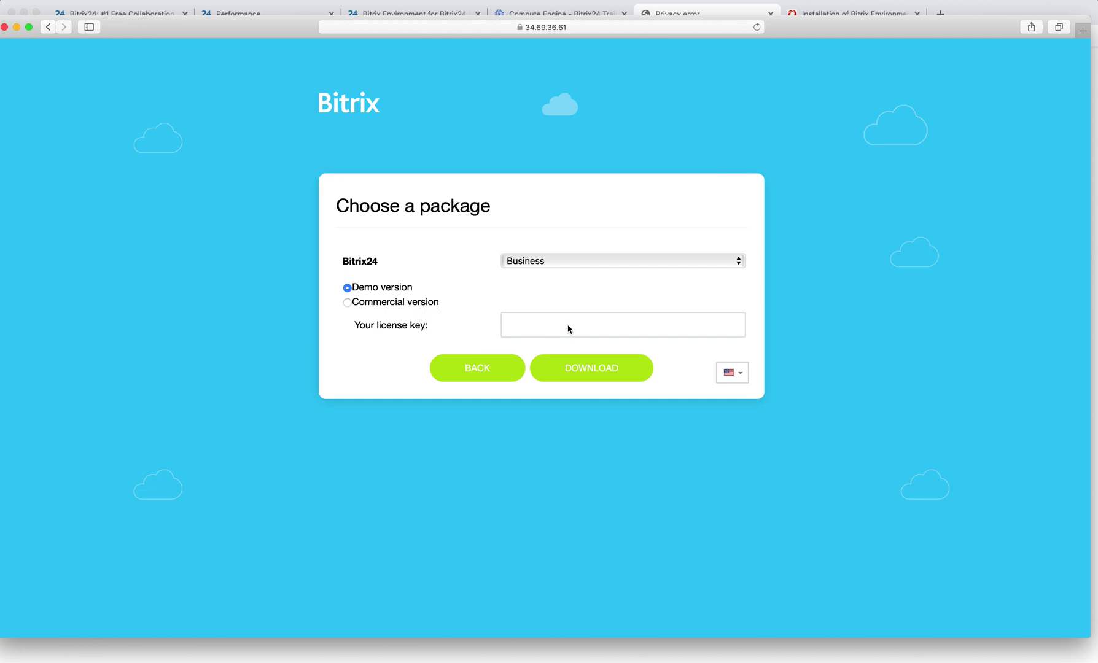
Keep the Demo version with the Business edition and download the package.
click(415, 305)
click(550, 332)
click(400, 288)
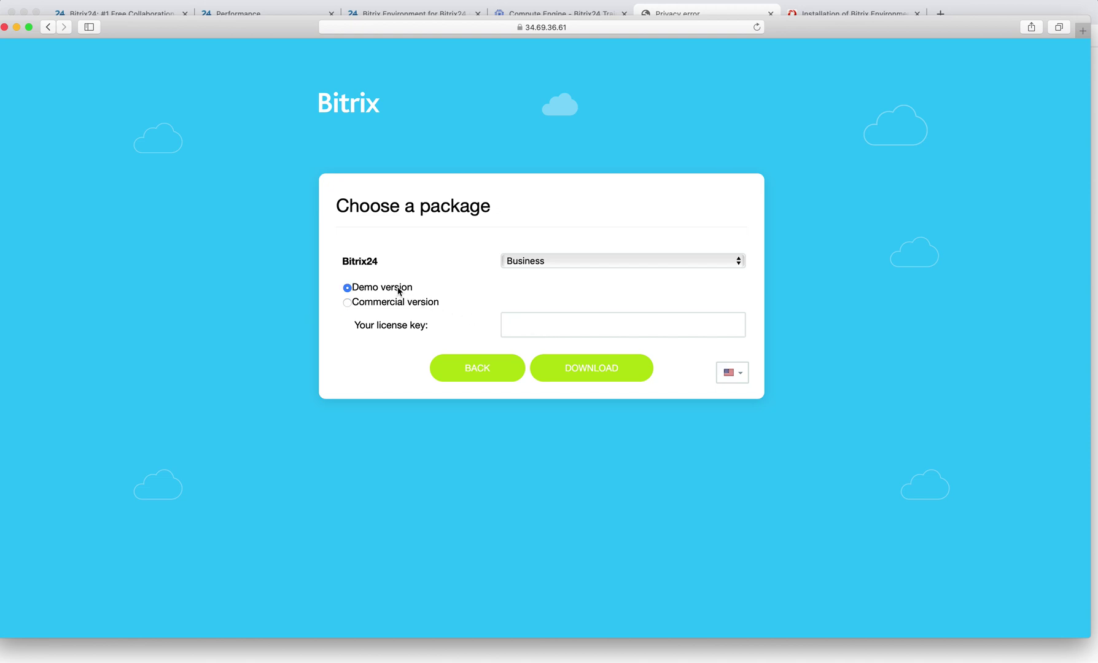
click(553, 261)
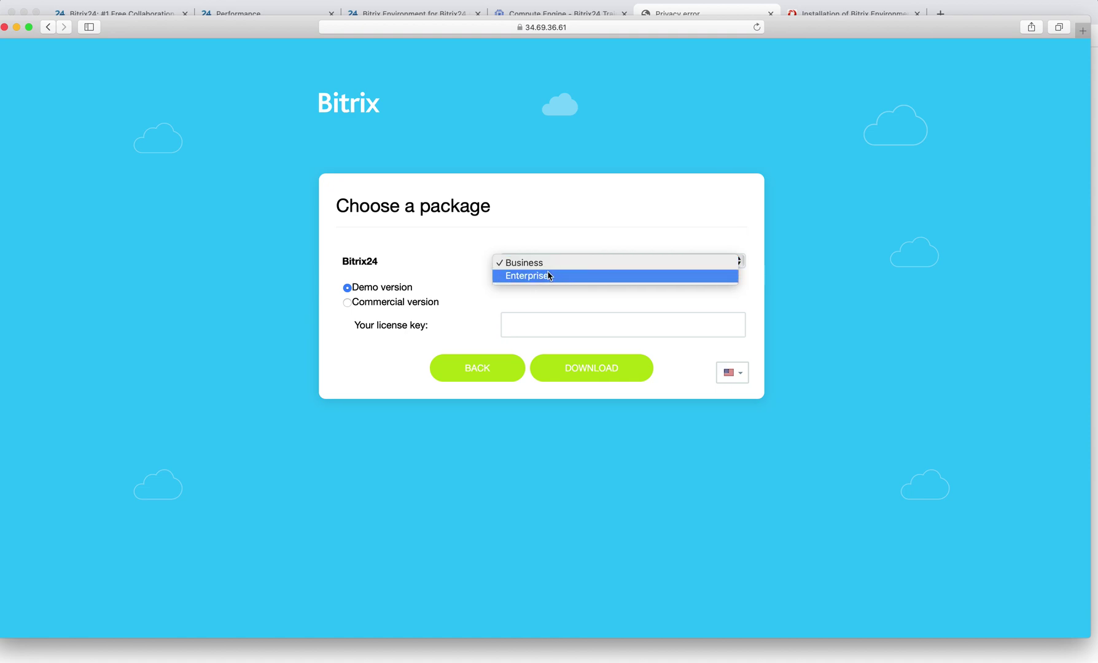
click(556, 236)
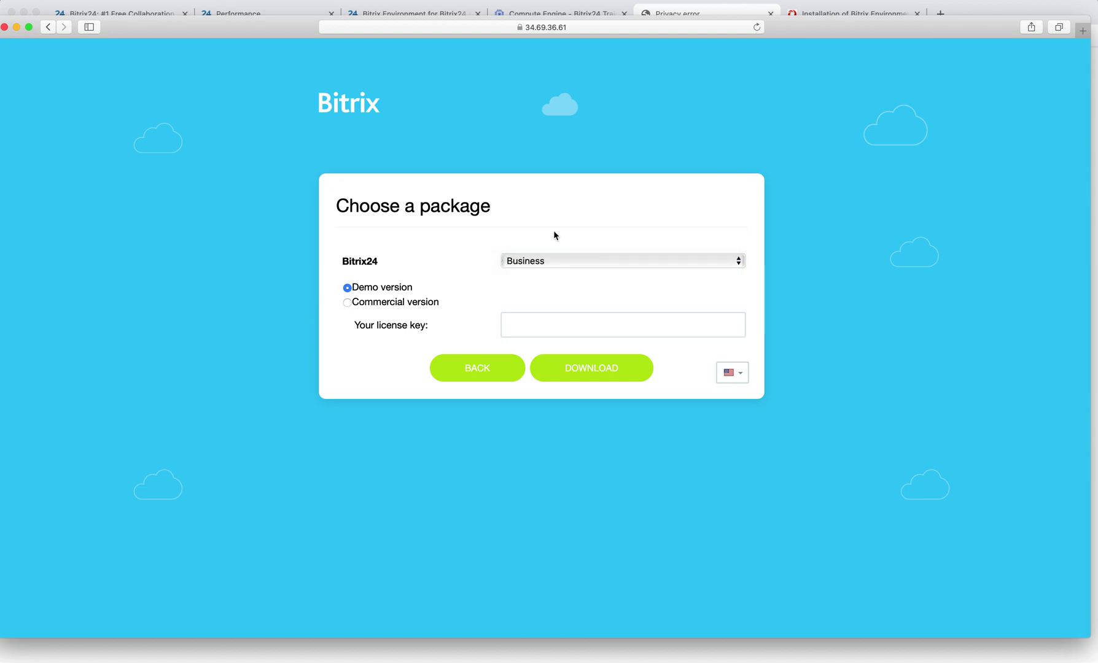
click(595, 369)
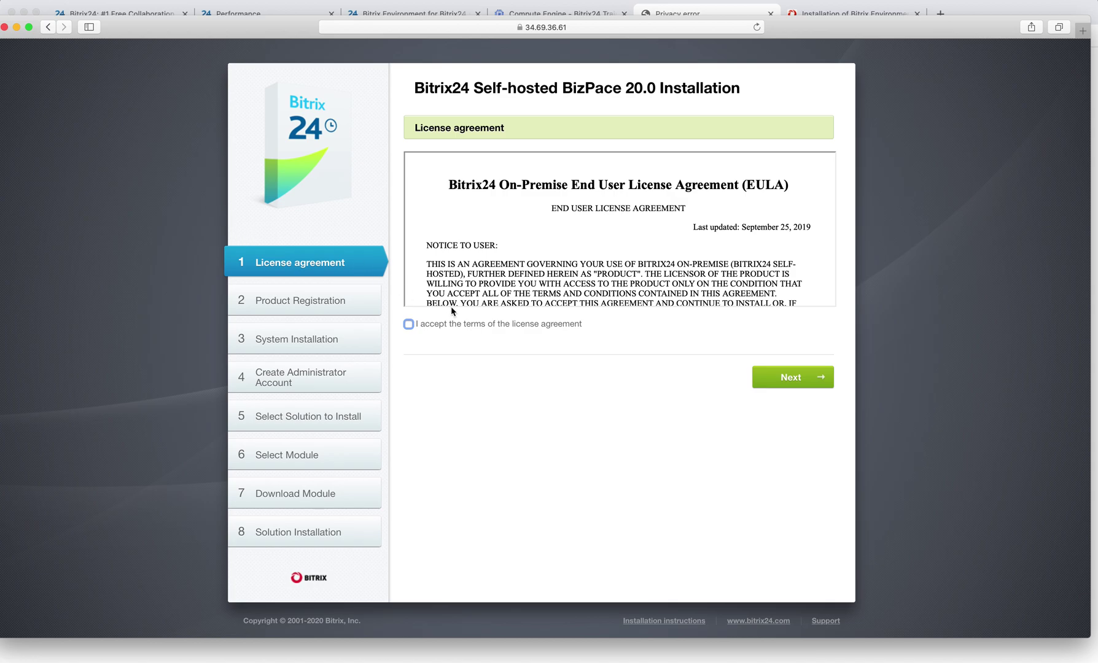
Accept the license terms, go to Product Registration, and untick 'I want to register my copy'.
scroll(583, 226, down, 1)
scroll(583, 226, down, 15)
scroll(577, 191, down, 15)
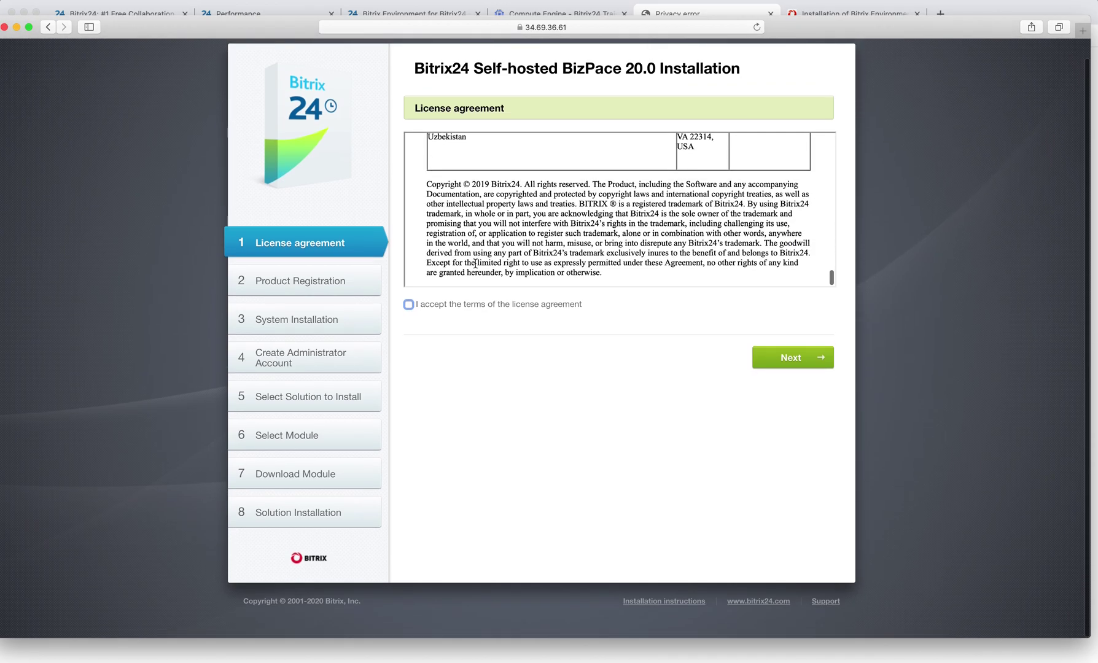
scroll(475, 263, up, 5)
click(406, 304)
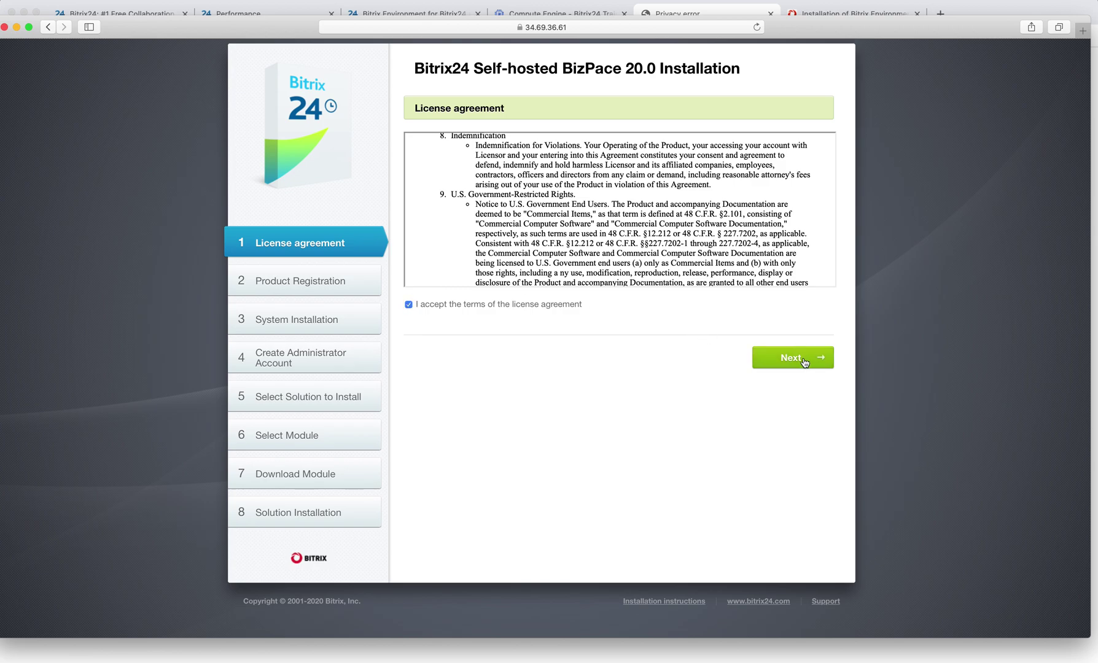
click(803, 359)
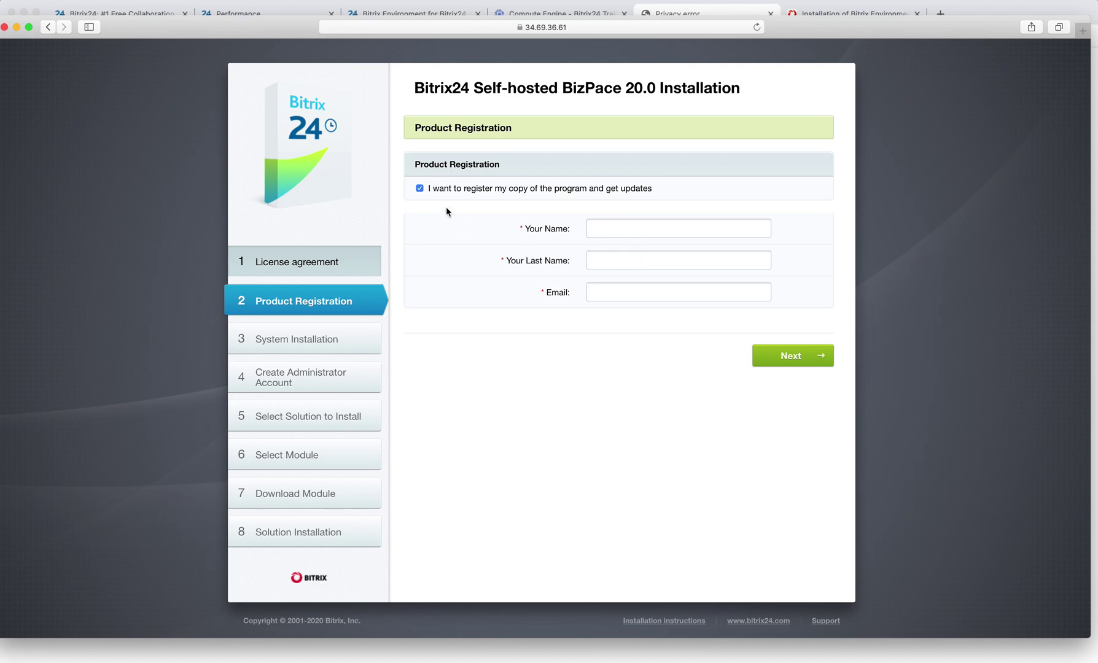
click(423, 190)
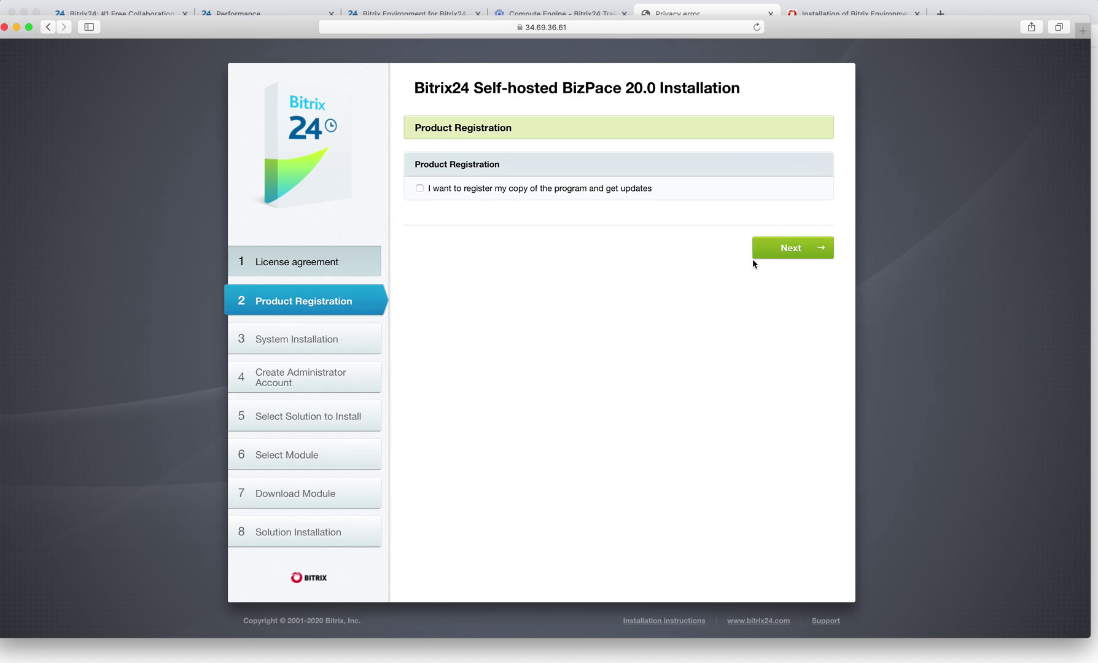
Run System Installation until the Create Administrator Account form appears with login admin.
click(789, 249)
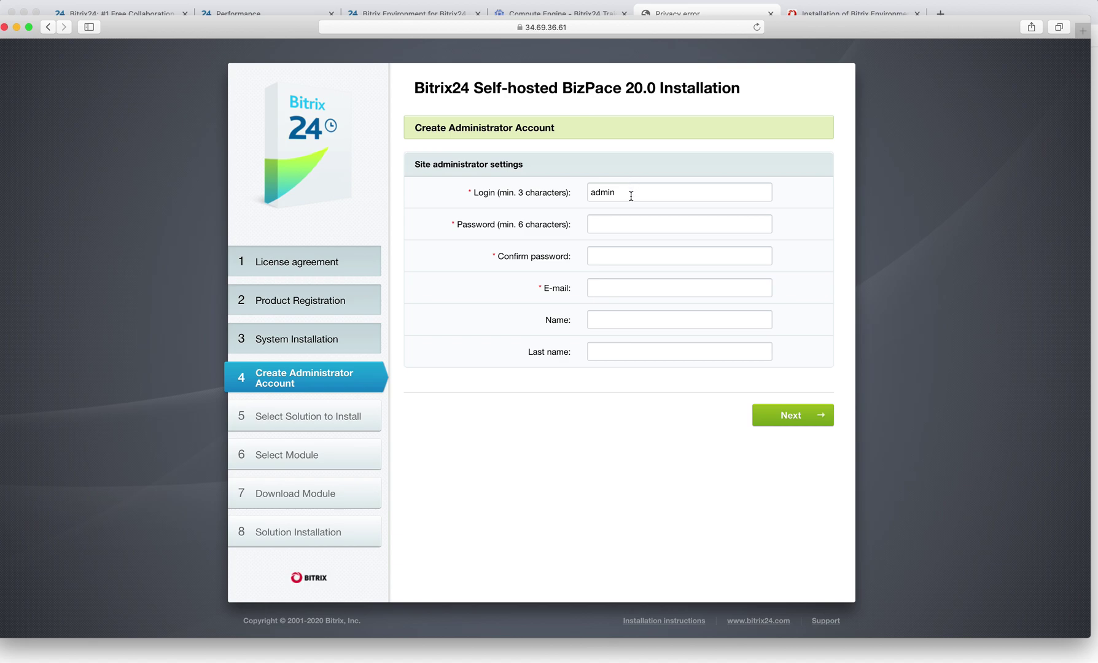
Decline Safari's suggested password and enter the administrator password and its confirmation.
click(612, 223)
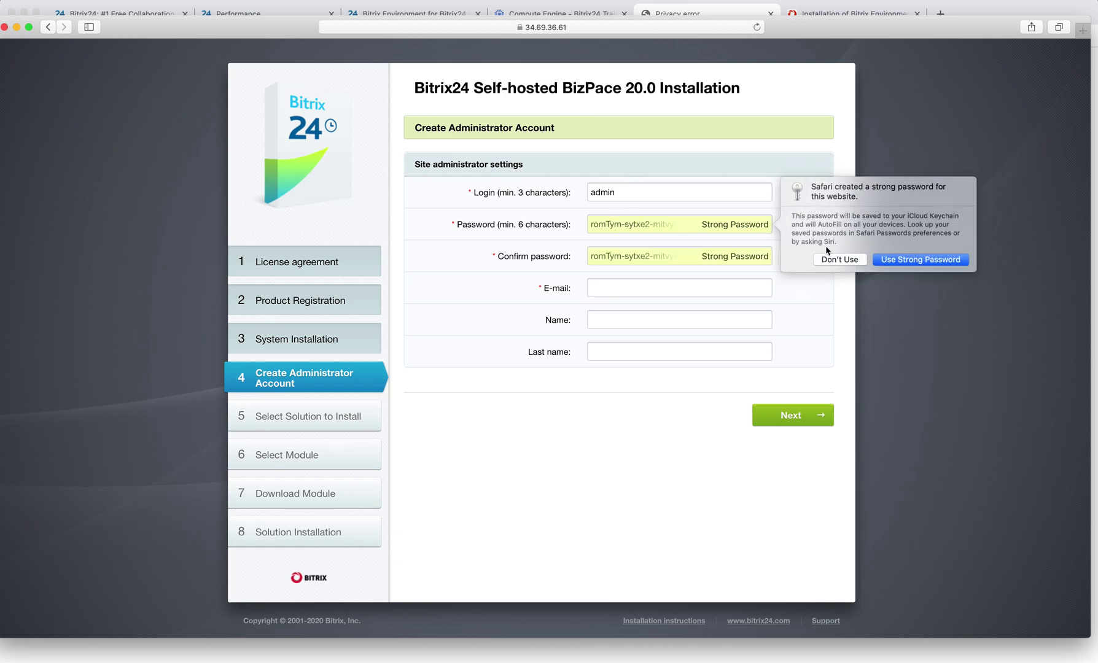
click(854, 260)
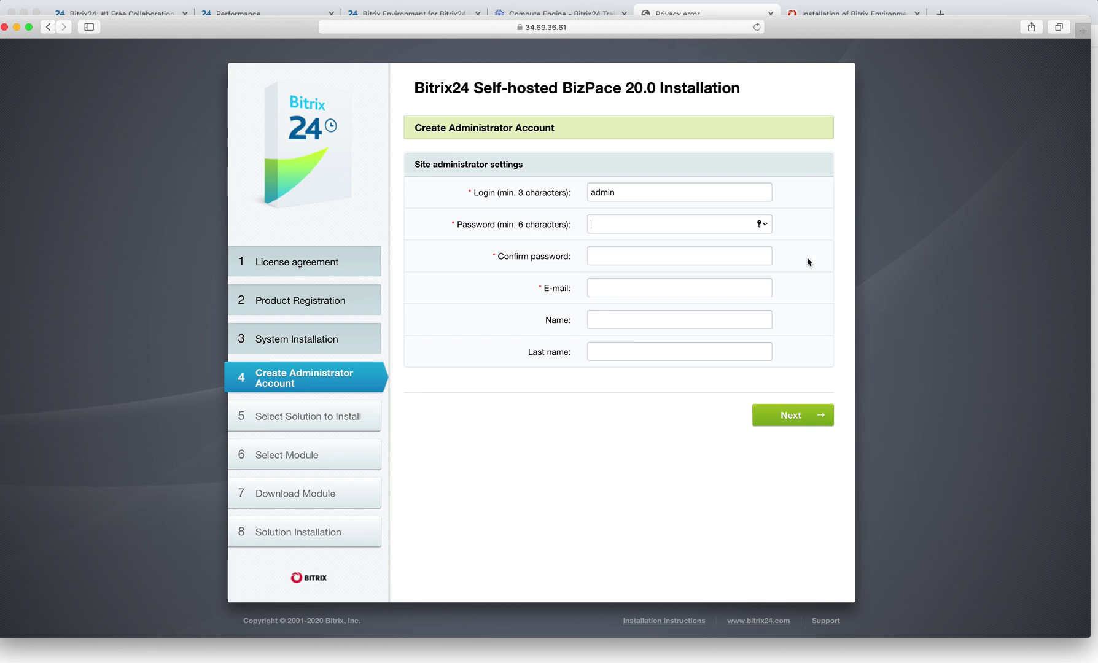
text(•••••••••••)
click(694, 254)
text(•••••••••)
Fill in the administrator's e-mail address and last name, then submit the account.
click(663, 290)
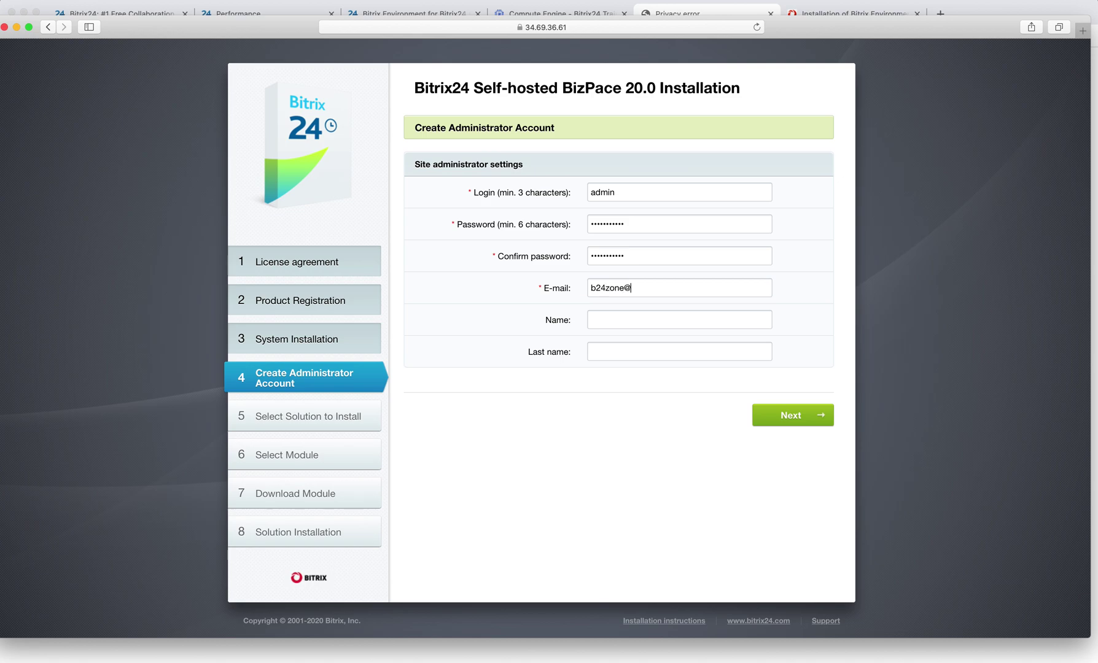
click(660, 351)
click(784, 425)
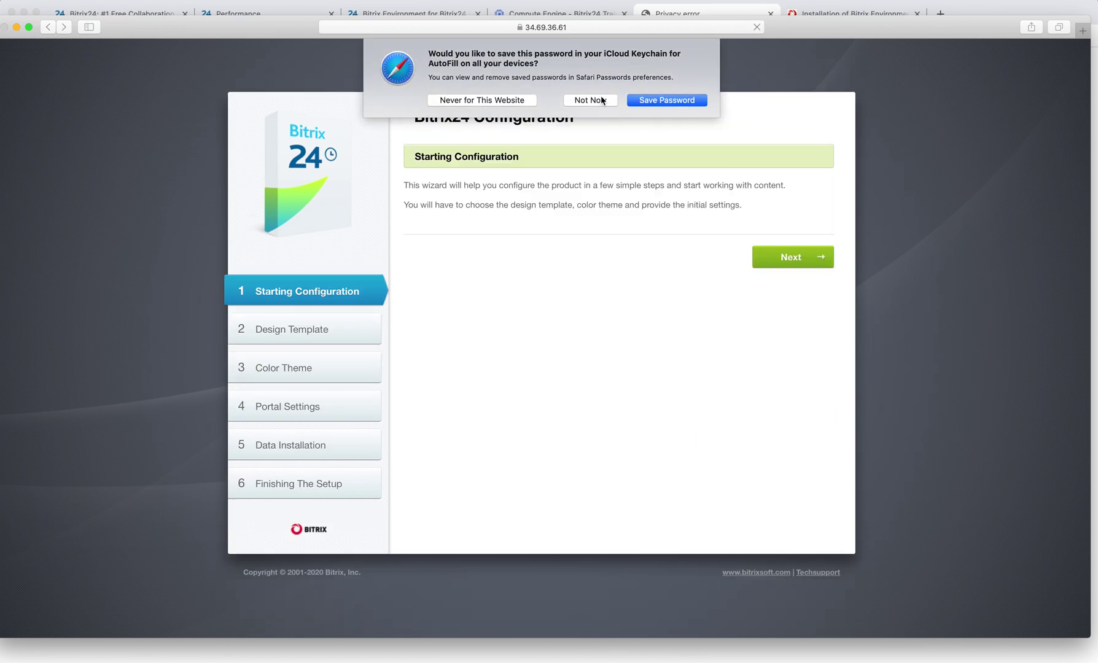
Keep the Social Intranet template, name the company 'Bitrix Training' and enable social network.
click(601, 100)
click(800, 262)
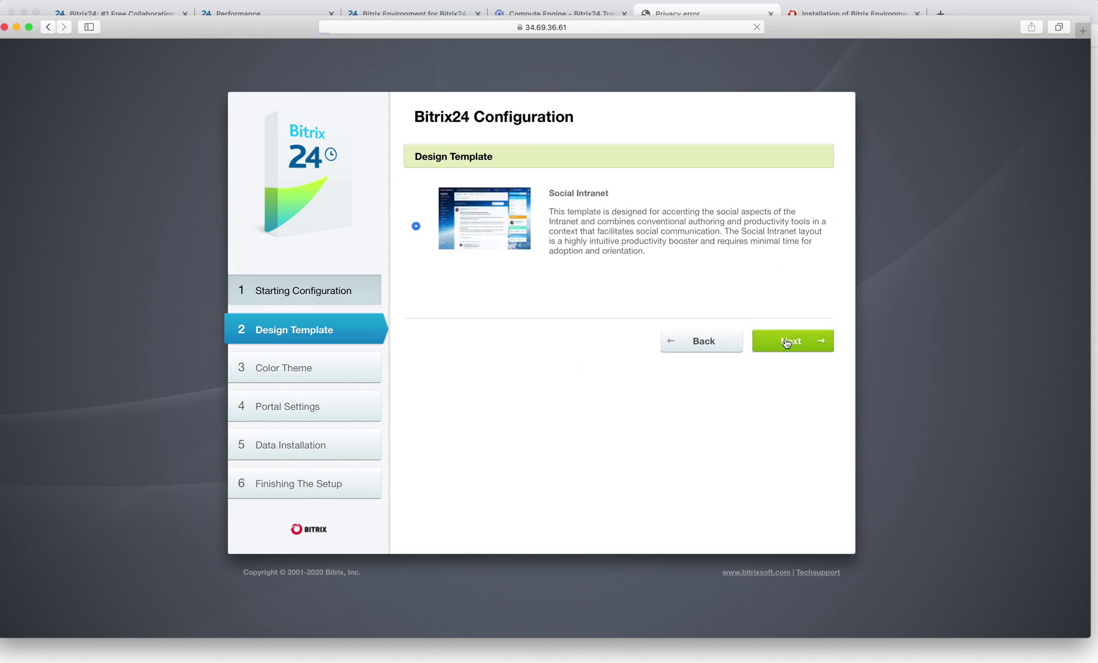
drag(467, 196, 364, 195)
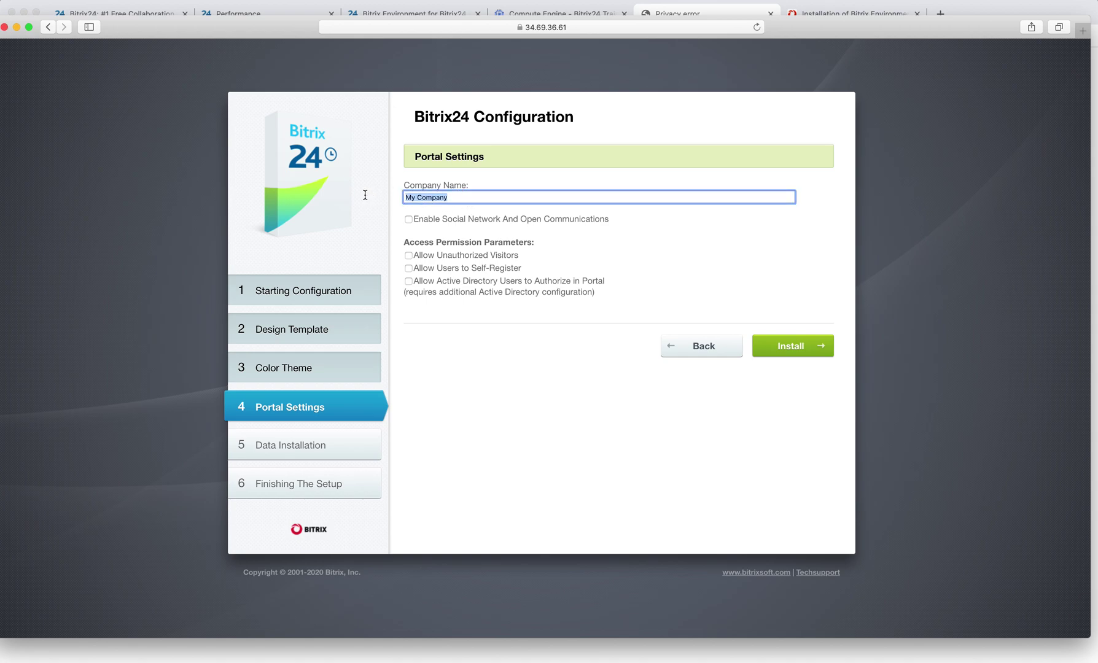
text(Bitrix Training)
click(408, 220)
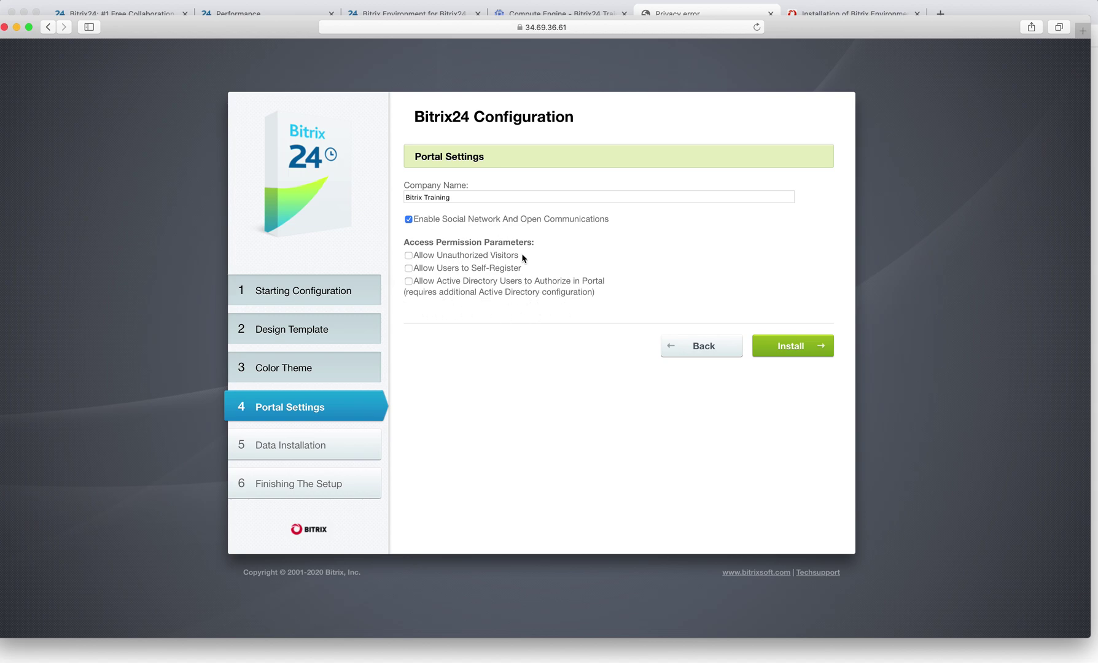
Install the portal data and let Data Installation finish on Finishing The Setup.
click(796, 346)
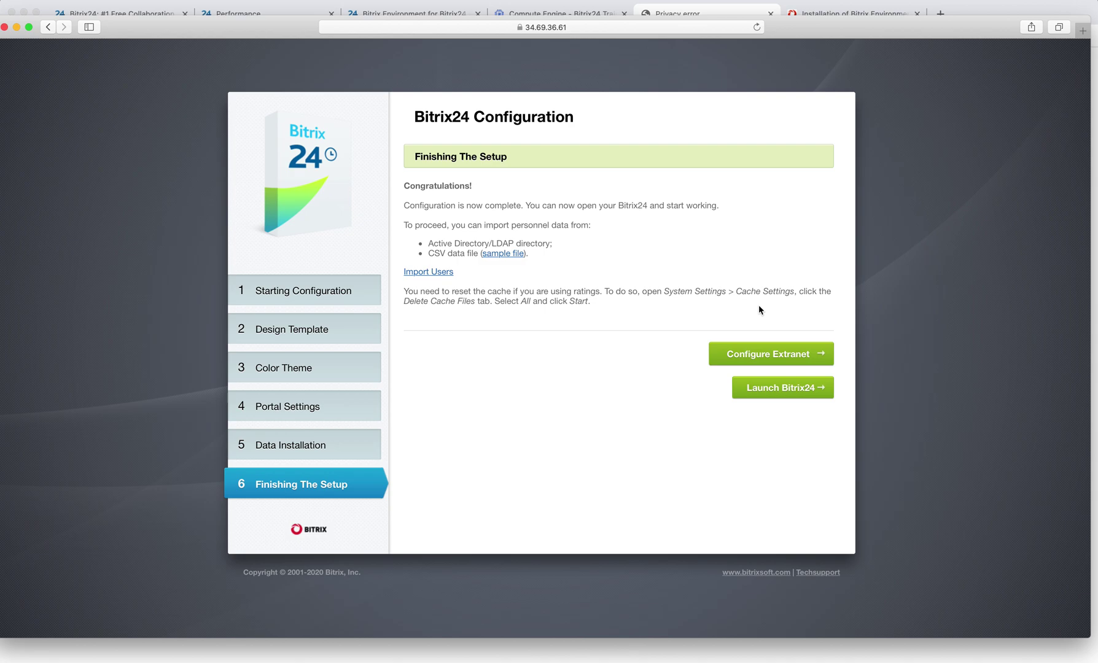
Launch Bitrix24 to load the Bitrix Training portal's Activity Stream.
click(787, 398)
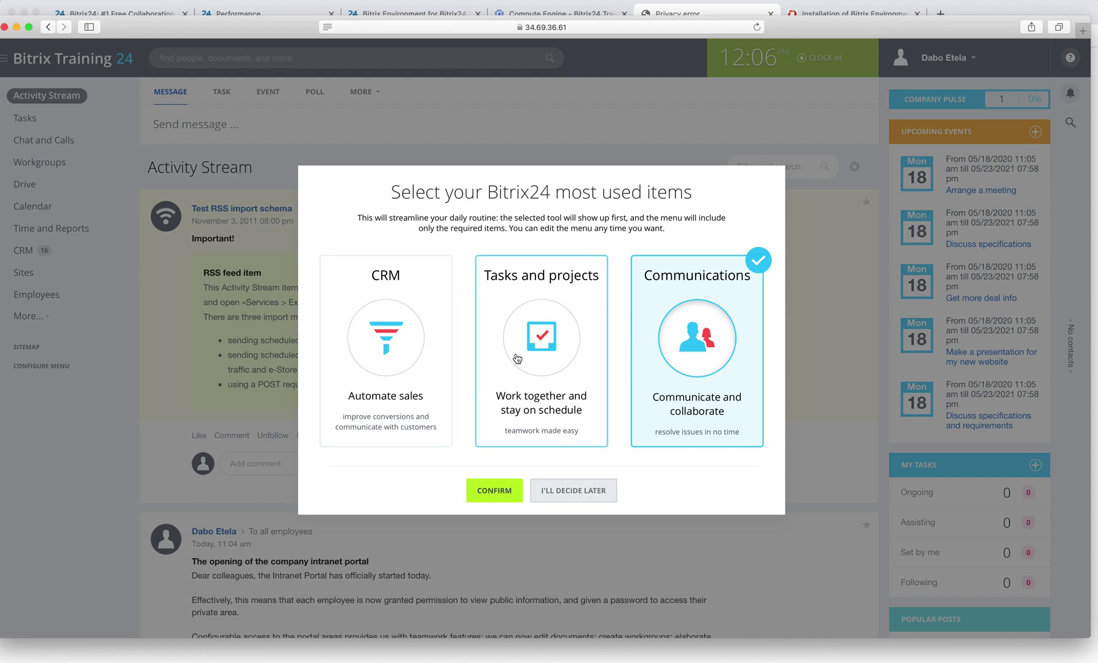
Confirm Communications as the most used item in the Bitrix24 prompt.
click(489, 491)
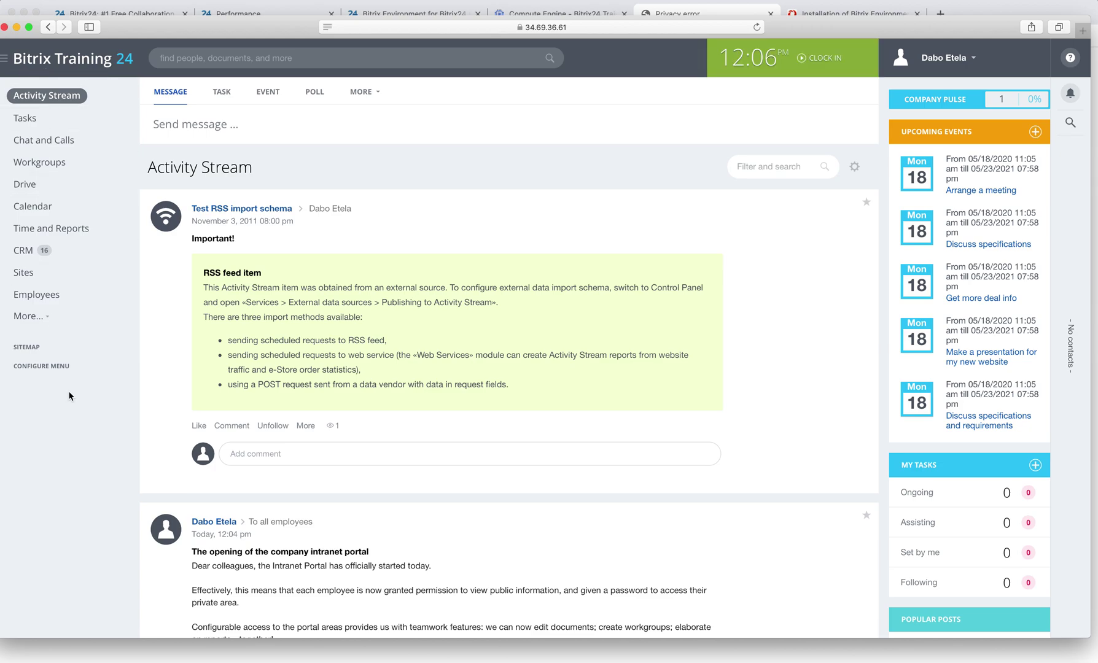
Expand 'The opening of the company intranet portal' post to show its full text.
scroll(185, 415, down, 5)
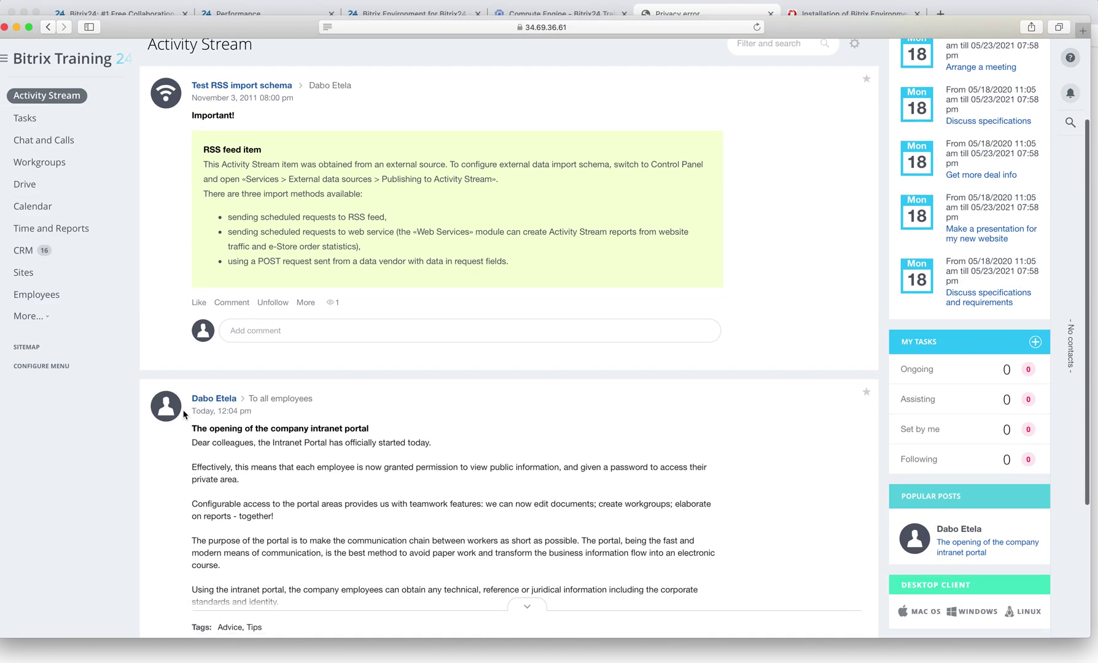
scroll(185, 415, down, 5)
scroll(185, 416, up, 10)
scroll(184, 417, down, 10)
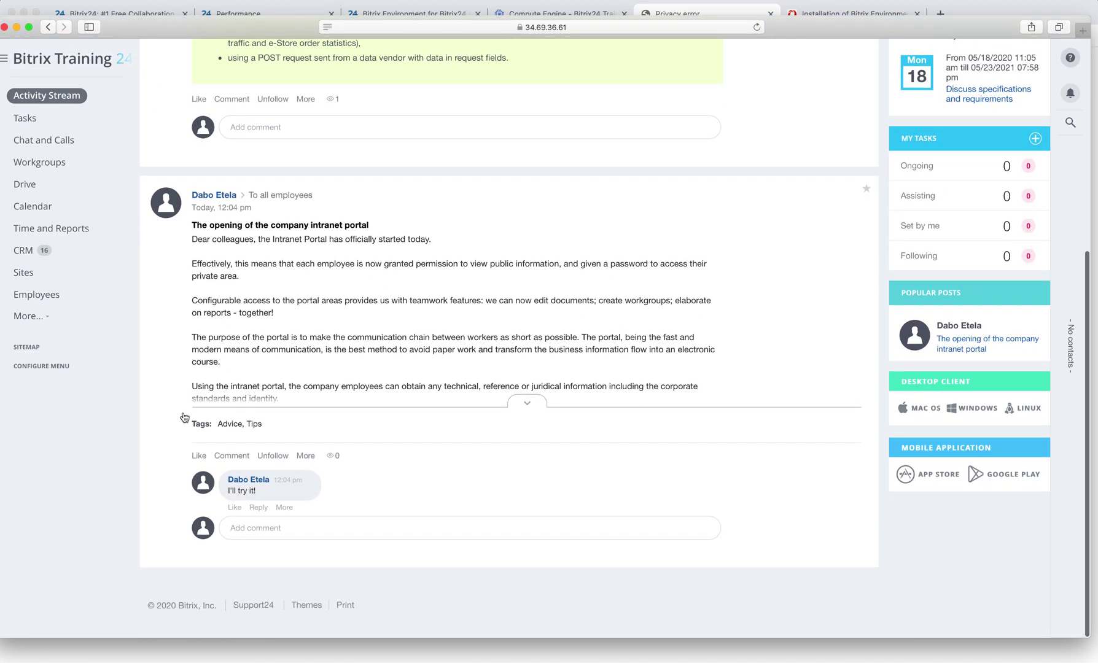
click(522, 410)
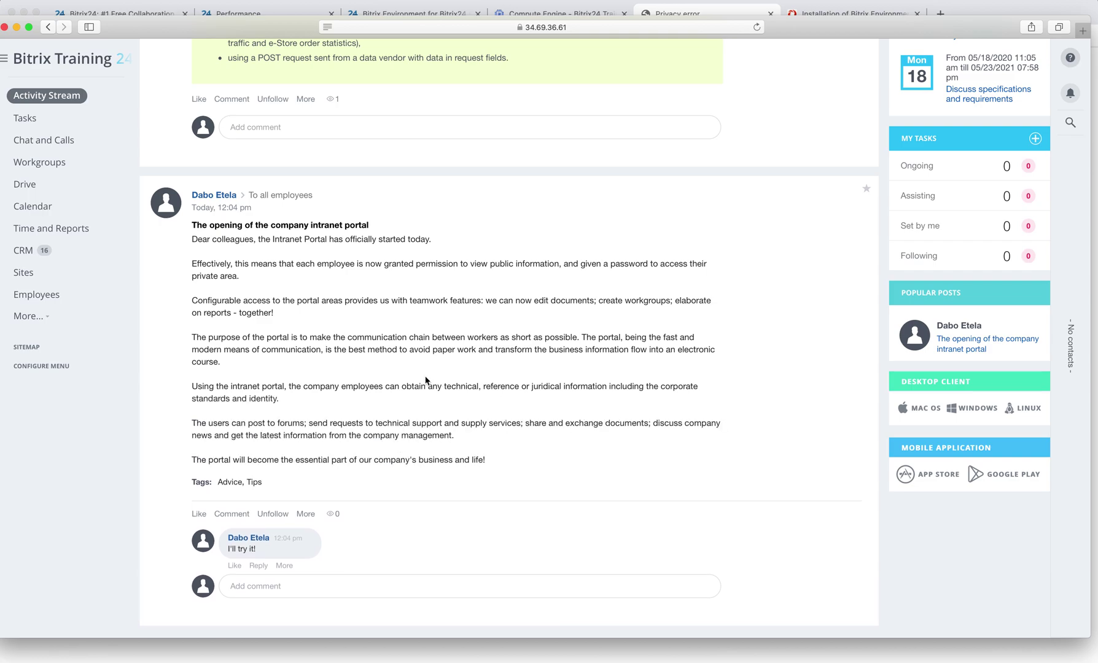